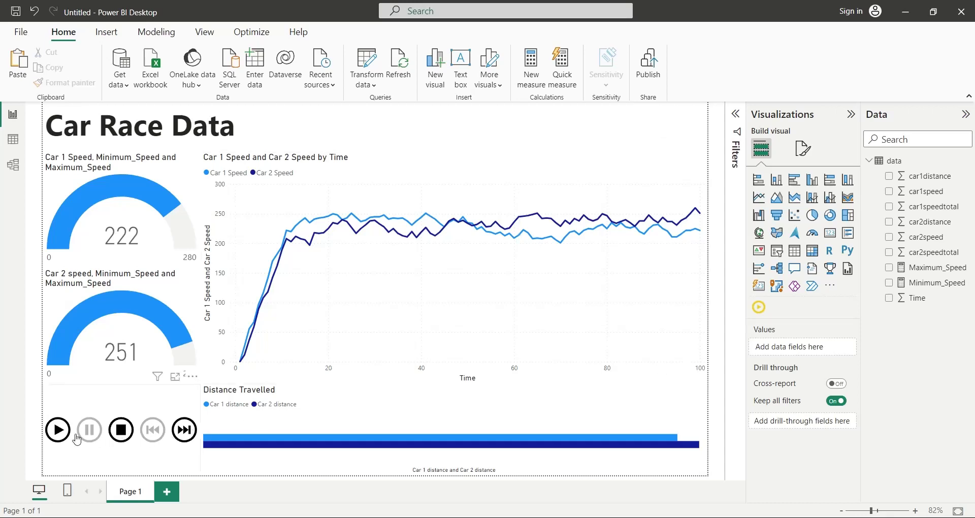
Start the dashboard's time animation with the Play Axis play button
left_click(58, 431)
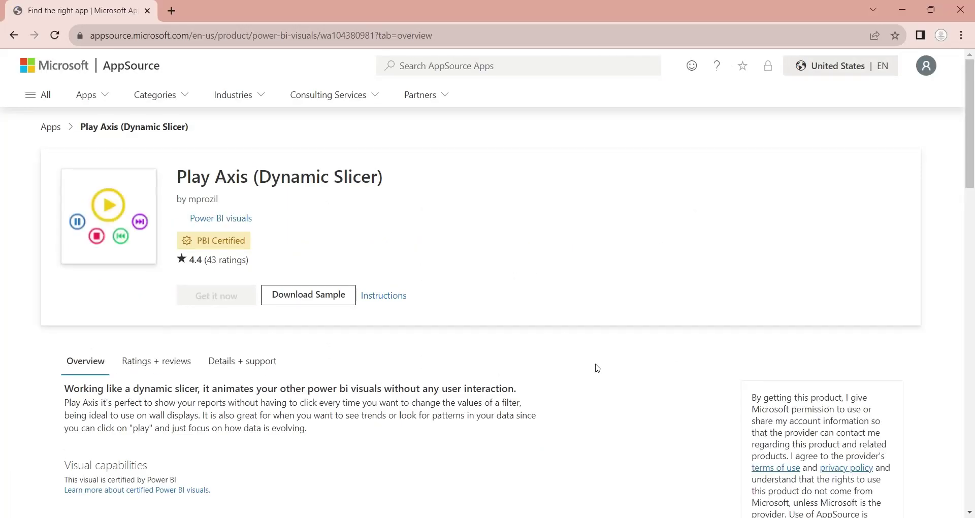
scroll(597, 368, "down", 5)
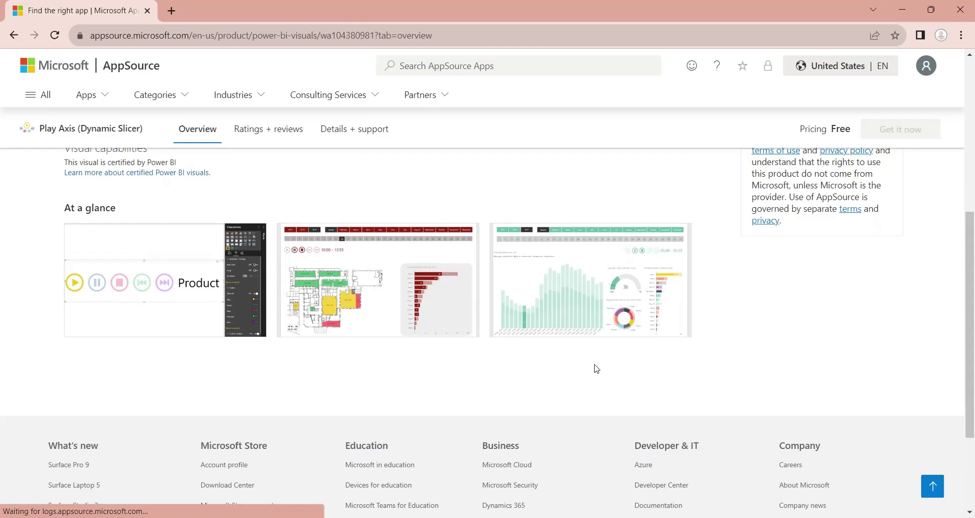
Switch to race_data.xlsx in Excel and scroll down through the sheet and back up
key("alt+Tab")
scroll(364, 174, "down", 13)
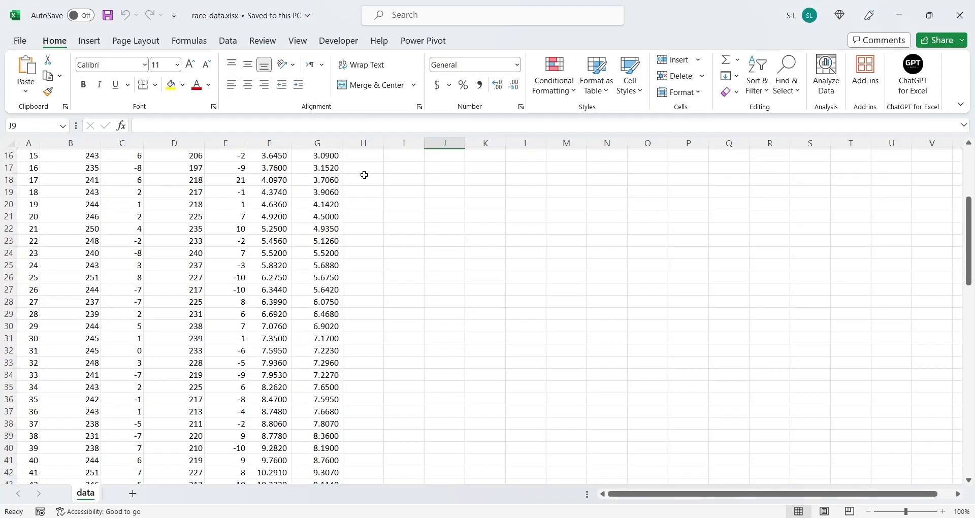
scroll(365, 176, "down", 14)
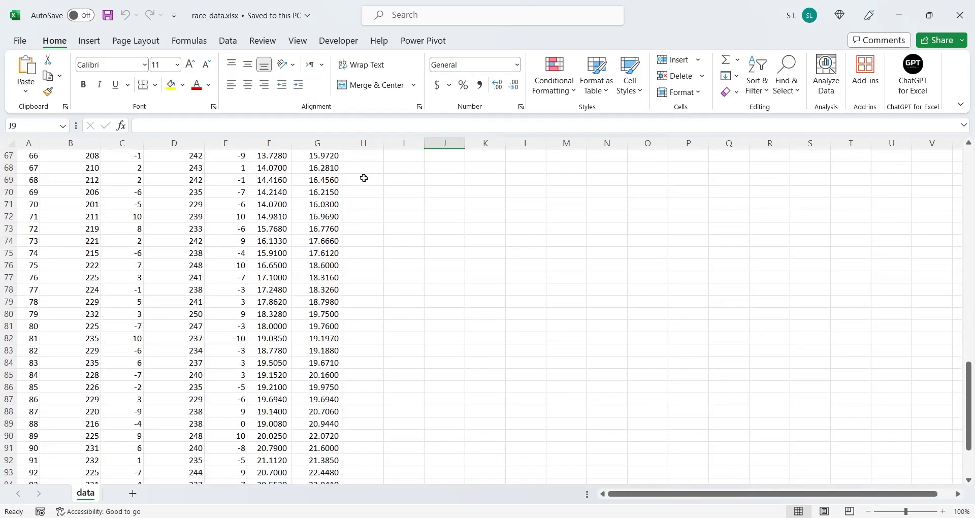
scroll(364, 178, "up", 20)
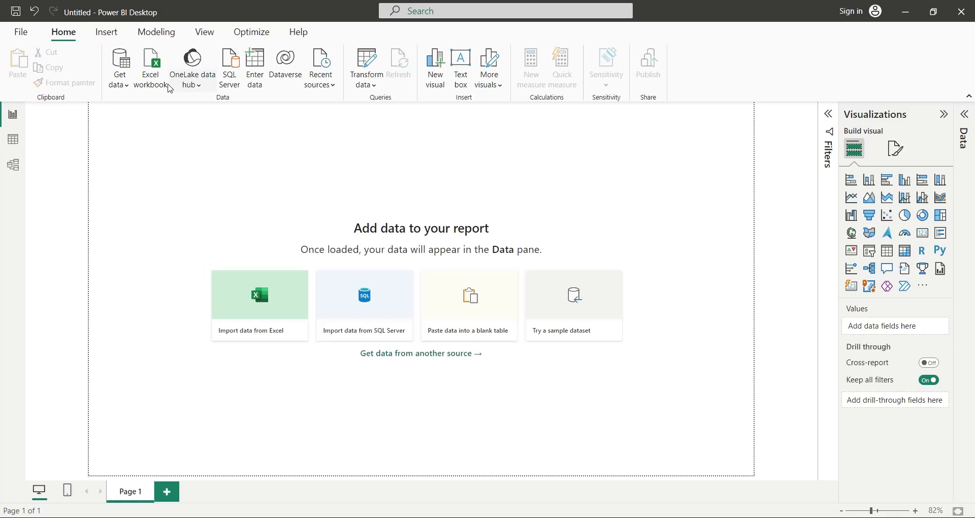
Import the 'data' sheet from race_data.xlsx as an Excel workbook and load it
left_click(158, 79)
left_click(345, 159)
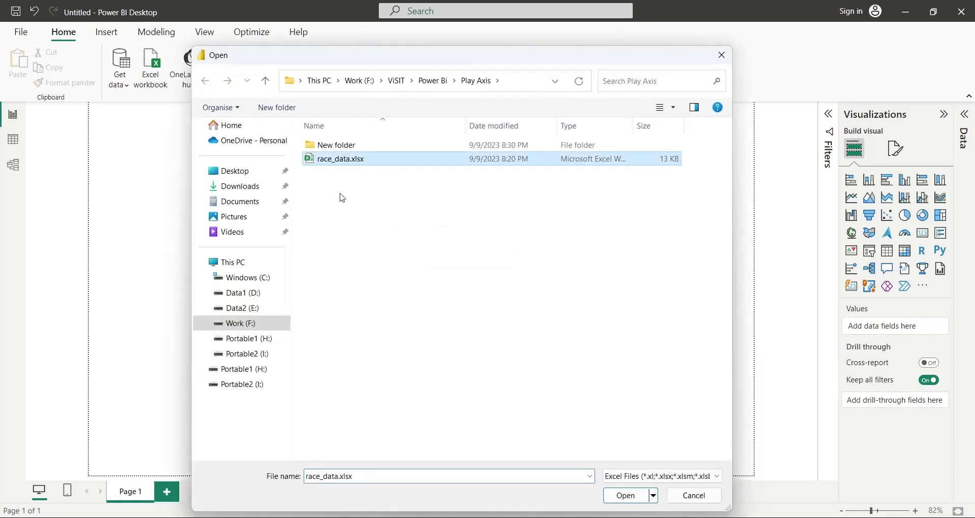
left_click(631, 497)
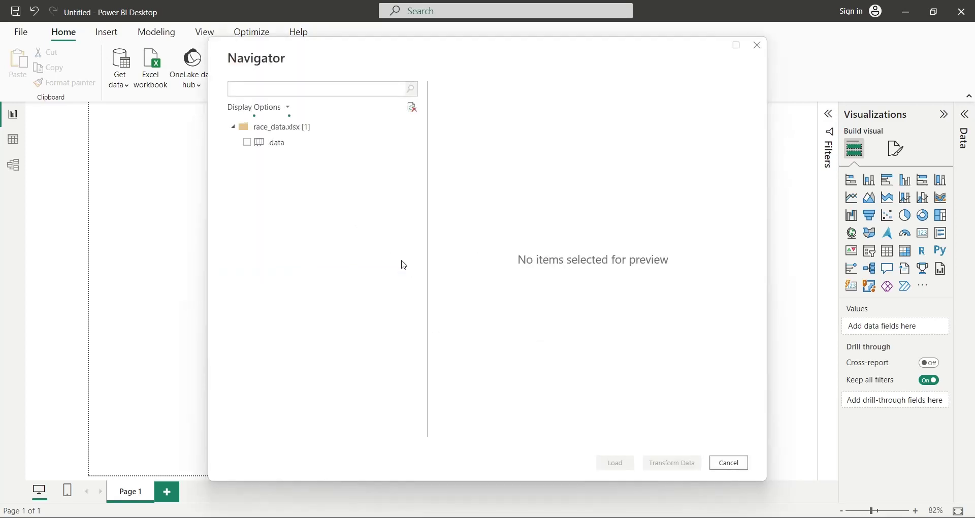
left_click(247, 143)
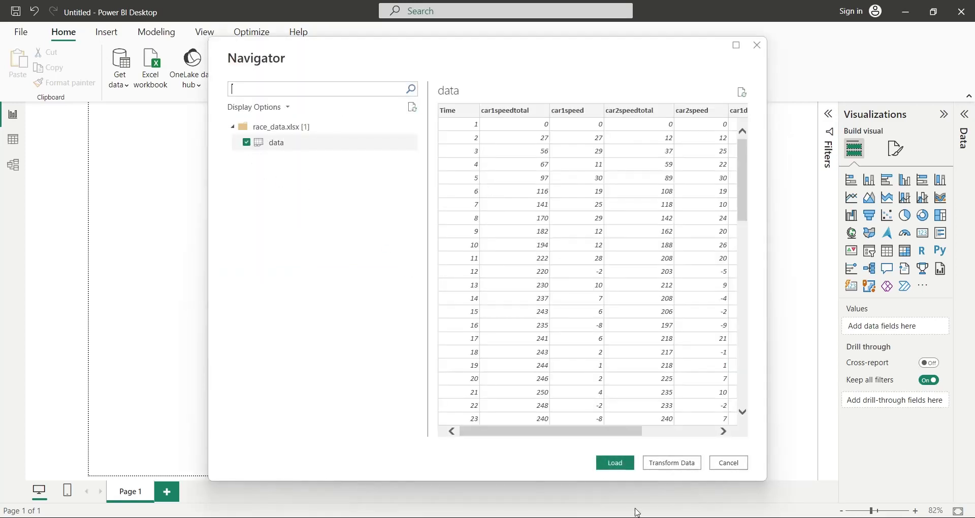
left_click(617, 464)
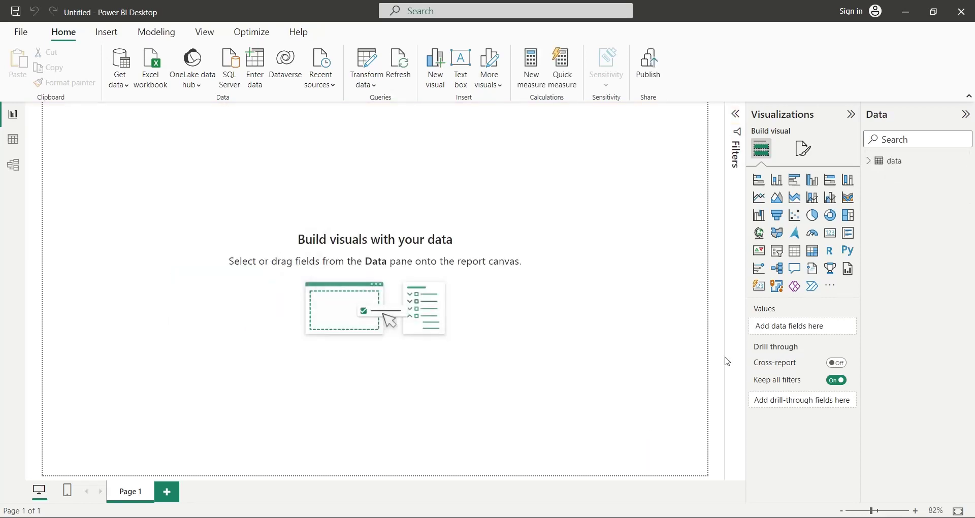
Expand the data table in the Data pane to list its seven fields, car1distance through Time
left_click(869, 160)
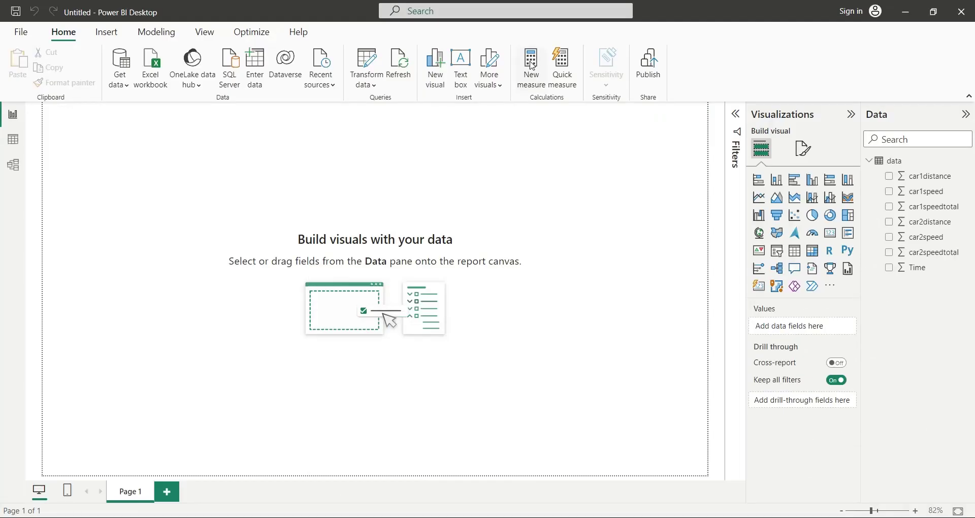
Add a 'Car Race Data' title text box in size 42 bold
left_click(461, 66)
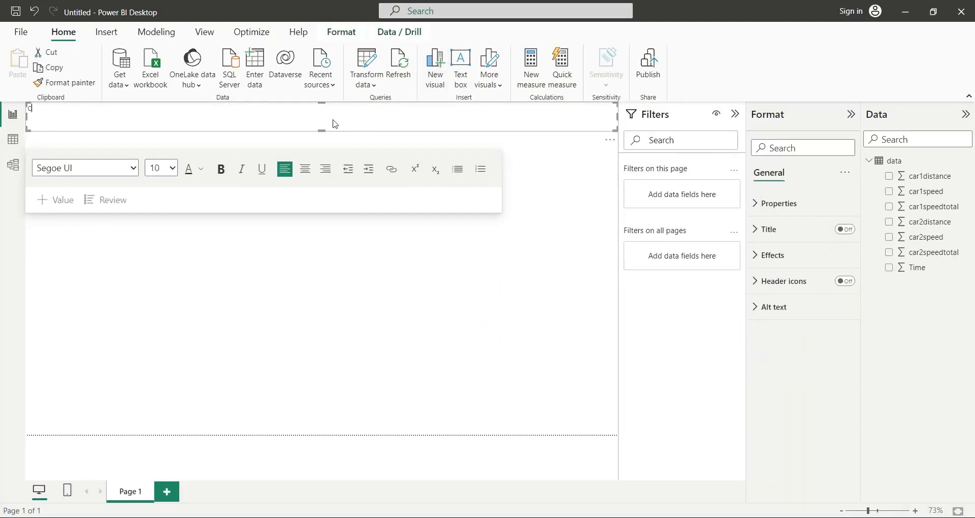
type("Car Race Data")
key("ctrl+a")
left_click(161, 168)
left_click(160, 364)
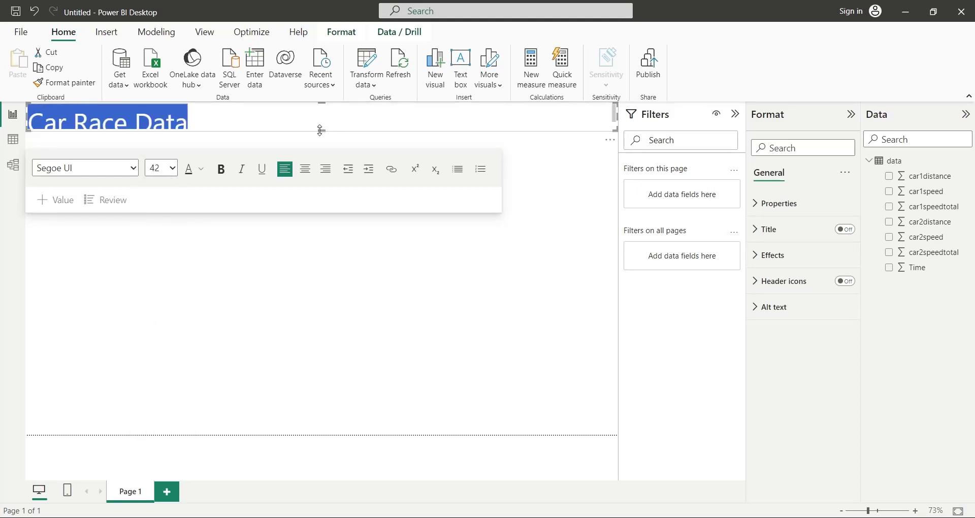
left_click(219, 178)
left_click(553, 237)
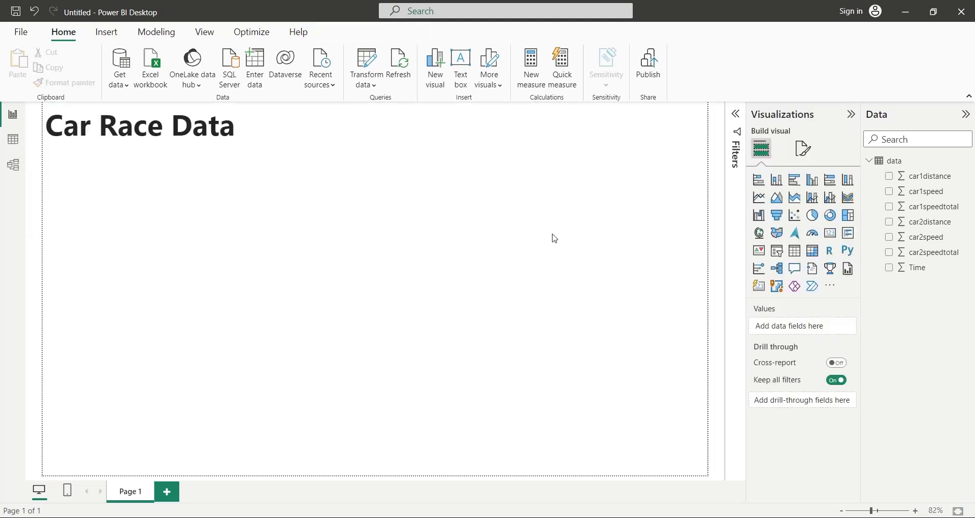
Create the measures Minimum_Speed (0) and Maximum_Speed (280)
left_click(265, 68)
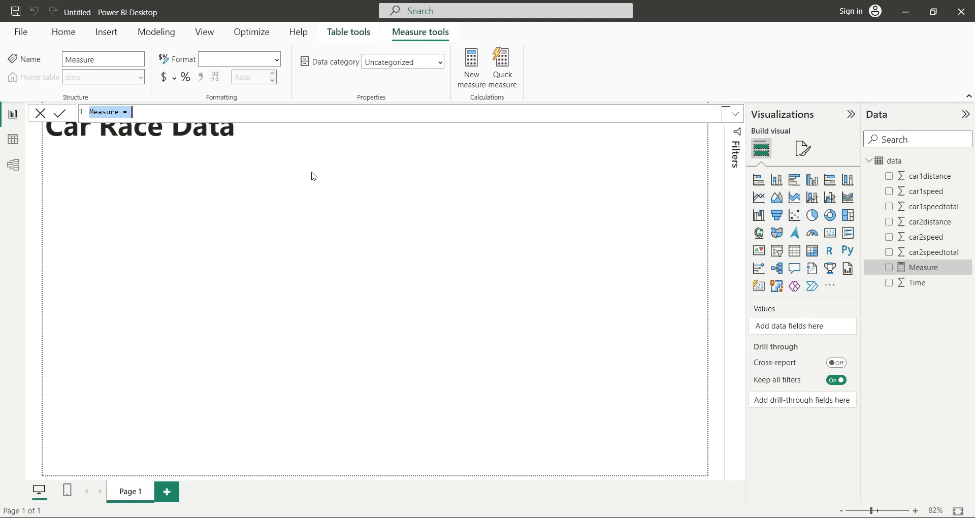
type("Minimum")
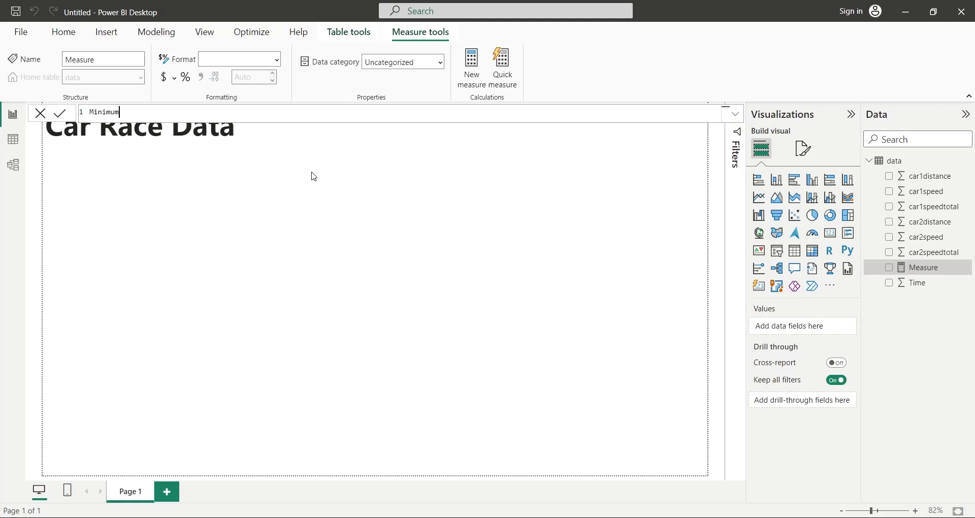
type("_Speed = 0")
key("Return")
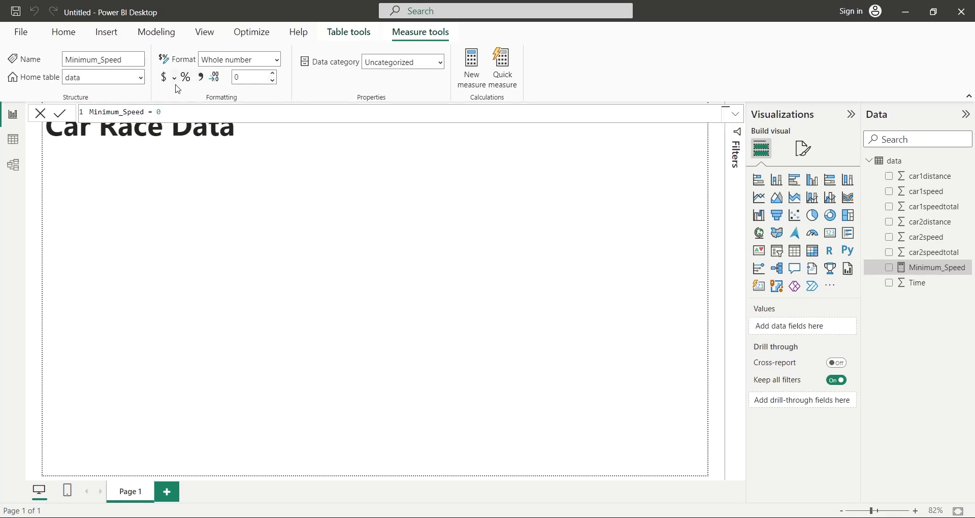
left_click(483, 67)
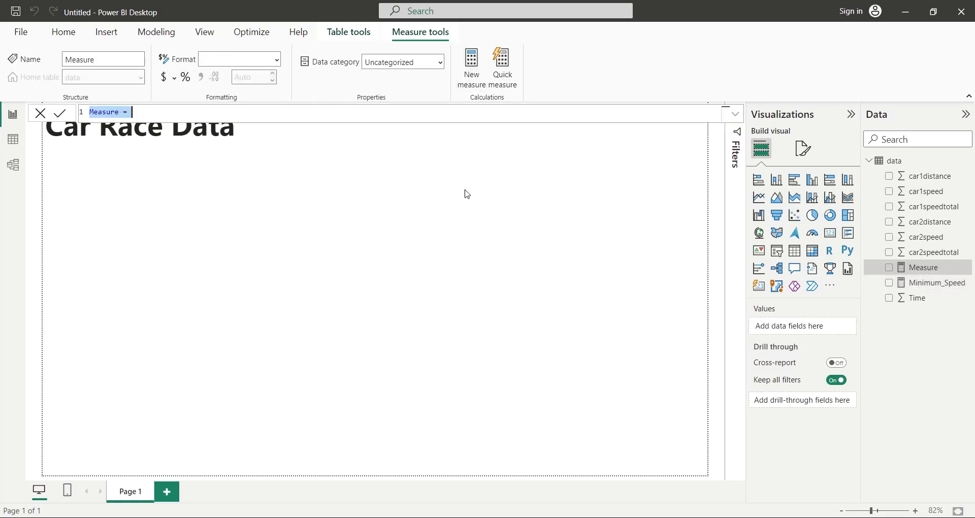
type("Maximum_")
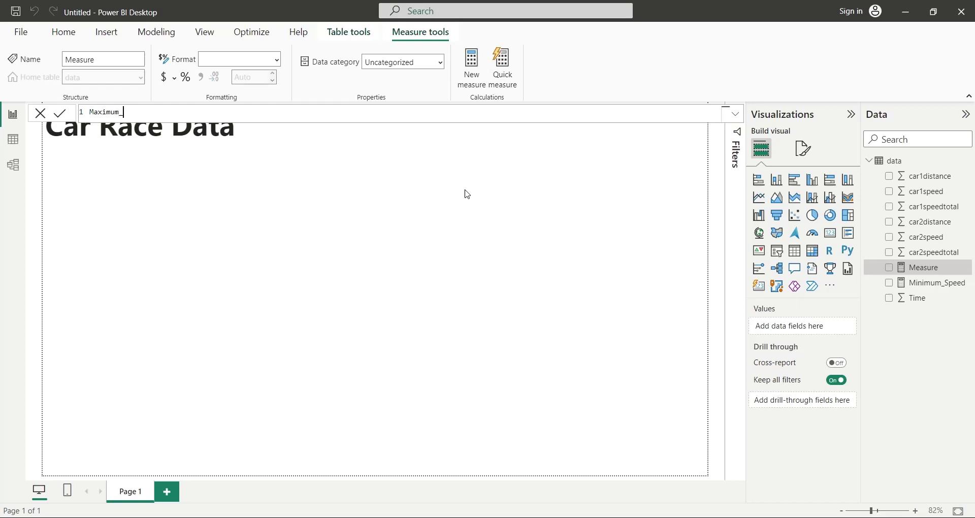
type("Speed = 280")
key("Return")
left_click(485, 202)
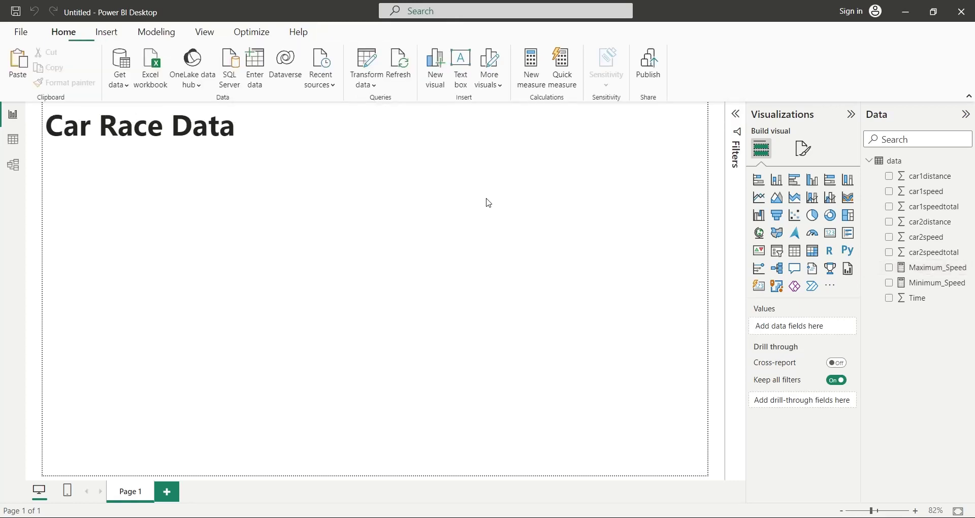
Add a gauge showing car1speed as its value, renamed Car 1 Speed
left_click(812, 233)
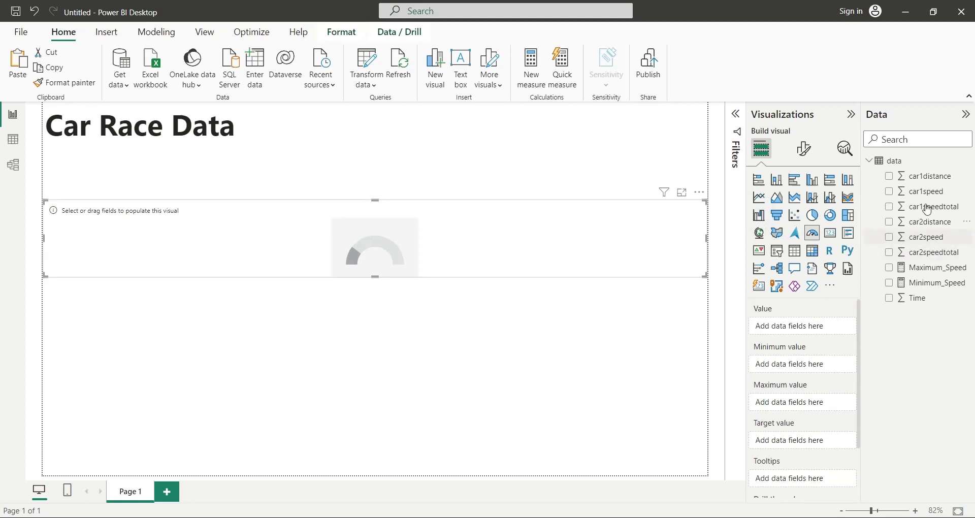
left_click_drag(925, 193, 817, 329)
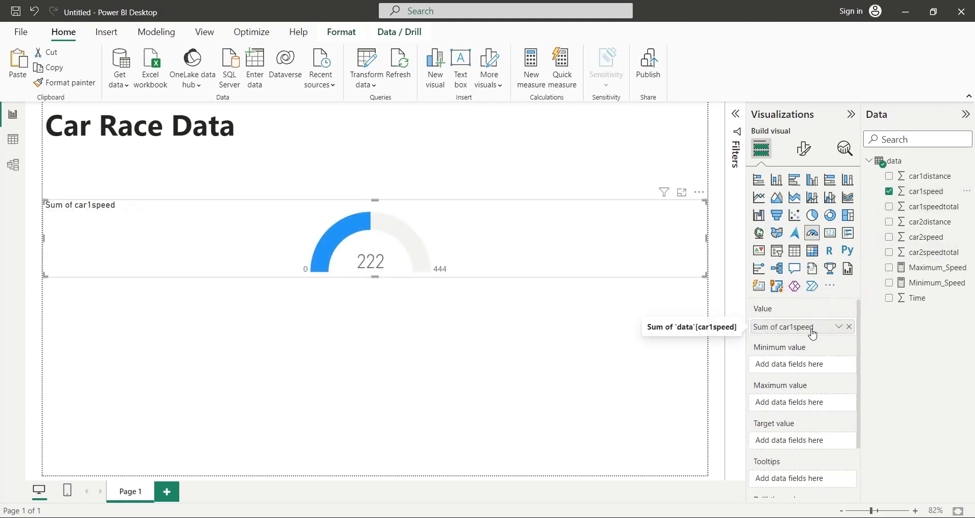
double_click(778, 326)
left_click(777, 326, "shift")
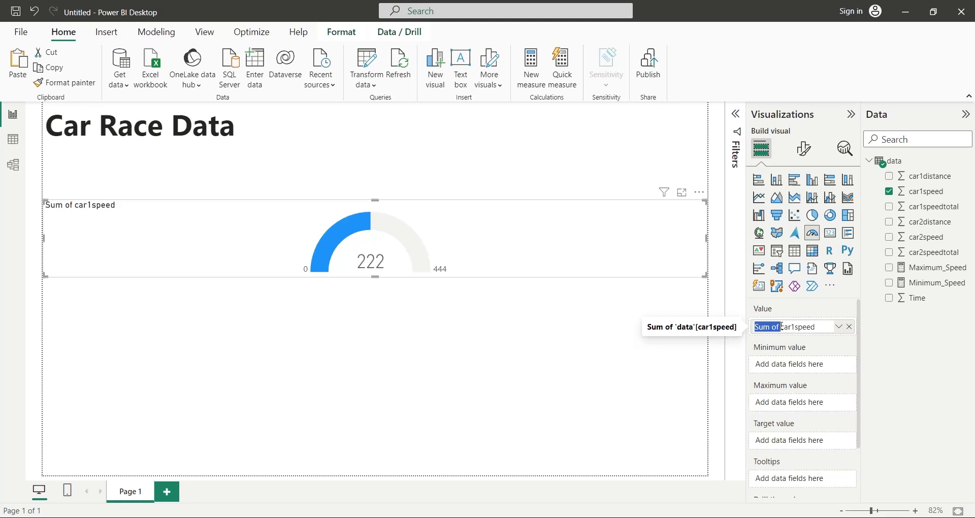
key("Delete")
key("Delete")
type("Car")
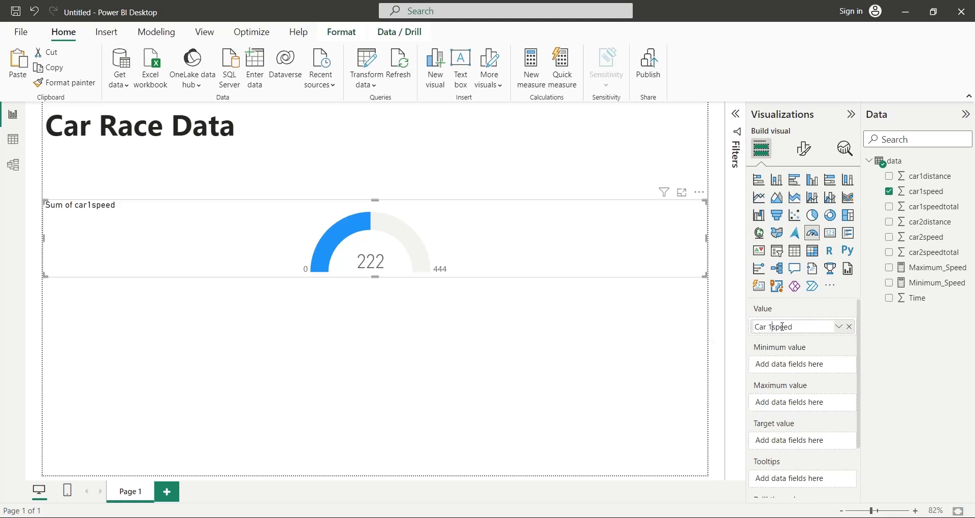
key("Right")
type("S")
key("Return")
Use Minimum_Speed and Maximum_Speed as gauge limits and resize it under the title
left_click_drag(929, 282, 837, 365)
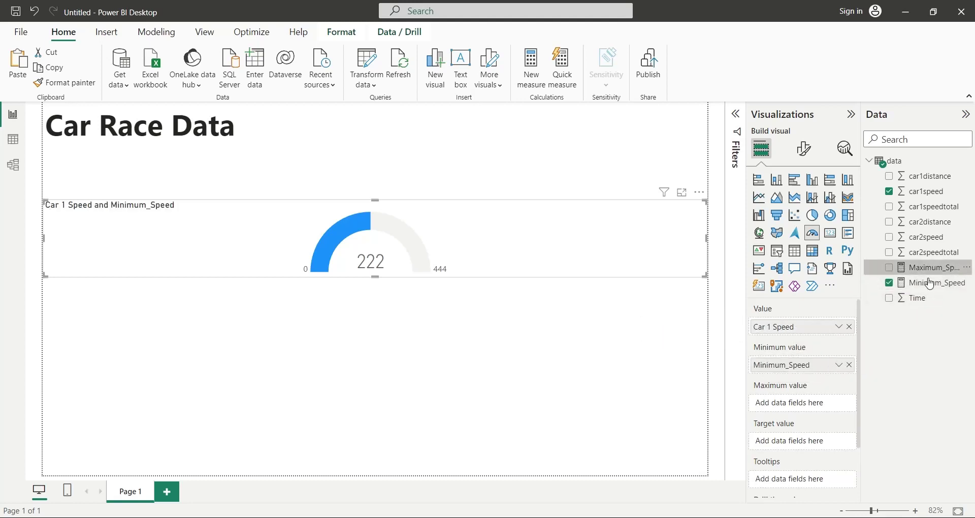
left_click_drag(930, 268, 831, 405)
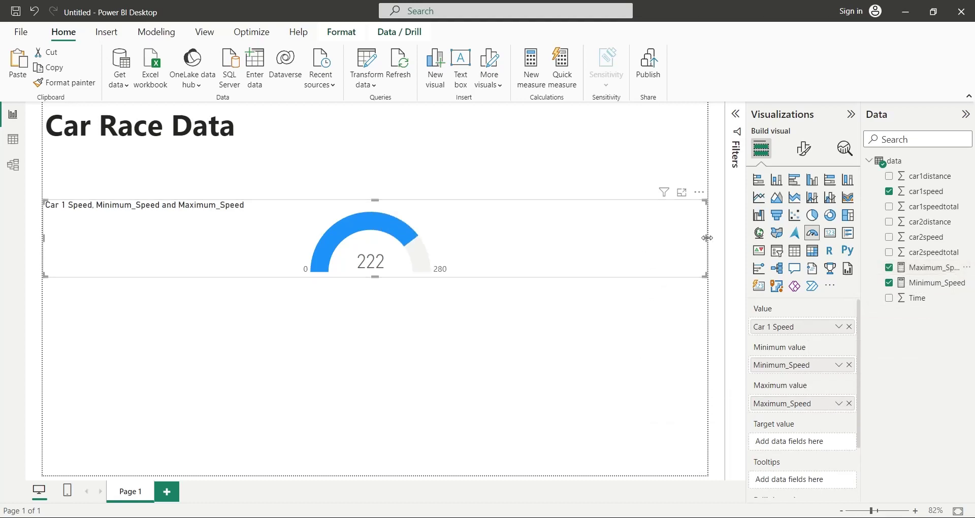
left_click_drag(707, 238, 148, 195)
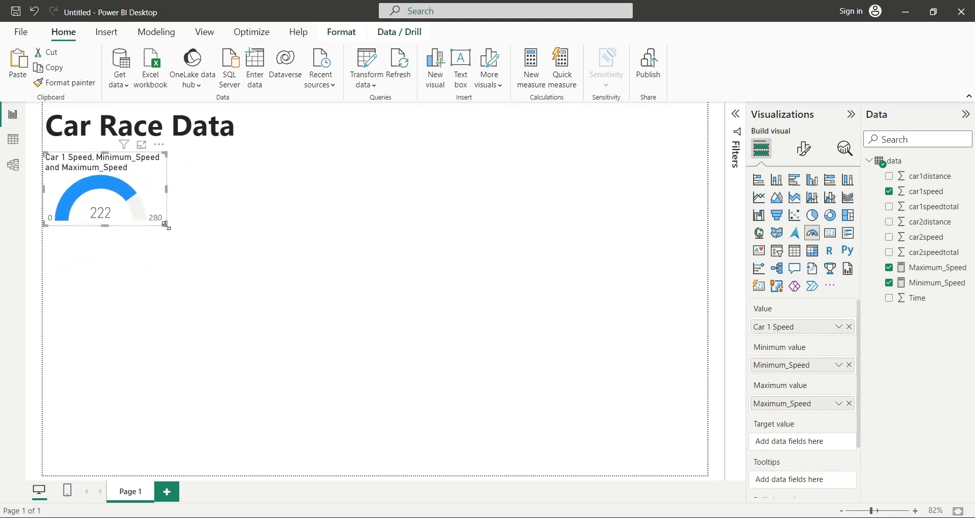
left_click_drag(165, 226, 208, 270)
left_click(231, 272)
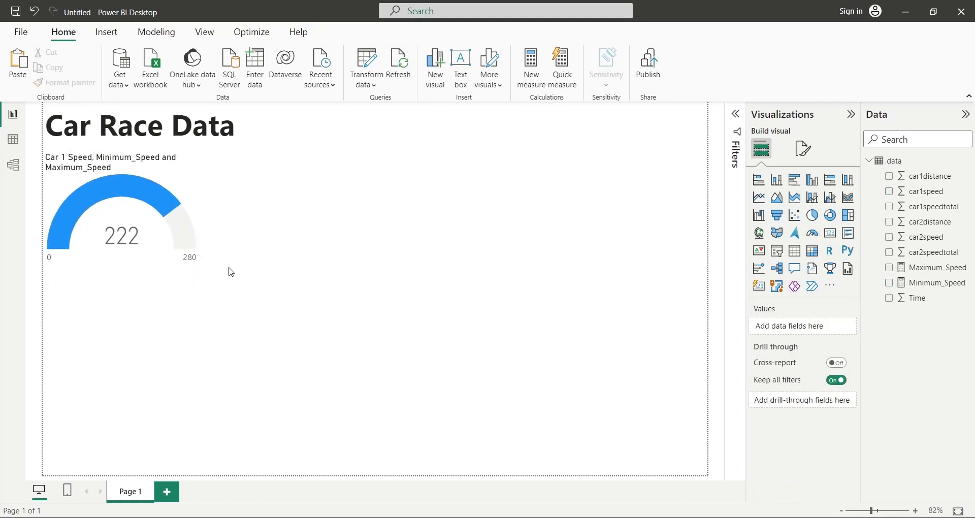
Place a gauge copy below the first, switched to car2speed and renamed Car 2 speed
left_click(189, 206)
left_click_drag(197, 191, 183, 307)
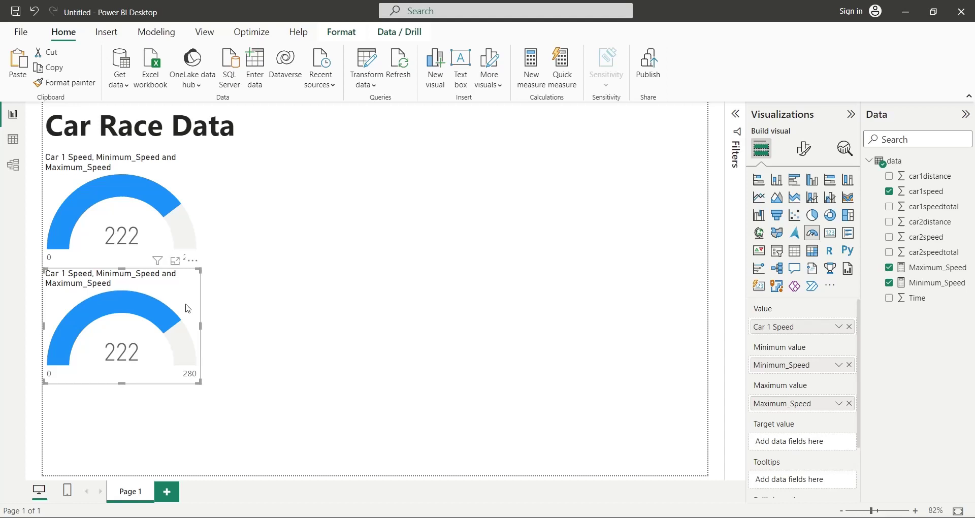
left_click(849, 327)
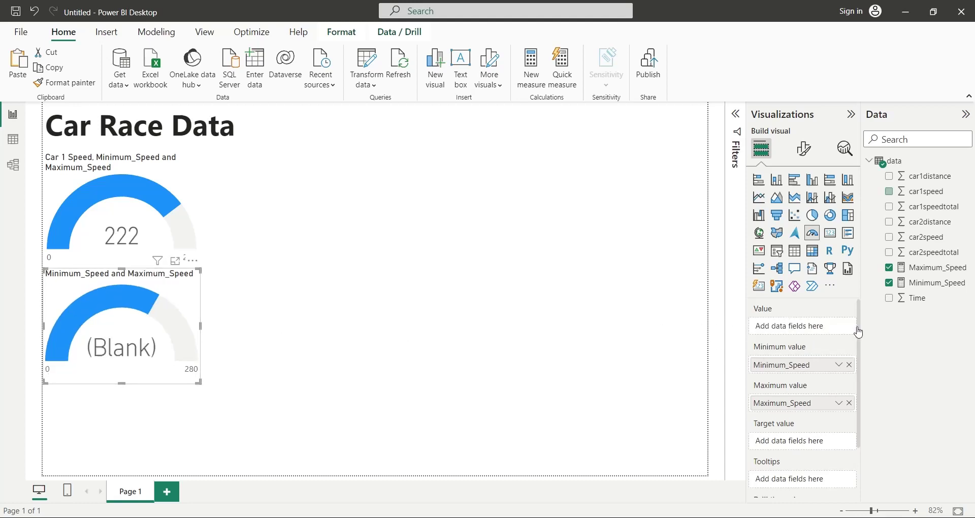
left_click_drag(911, 238, 784, 328)
double_click(760, 327)
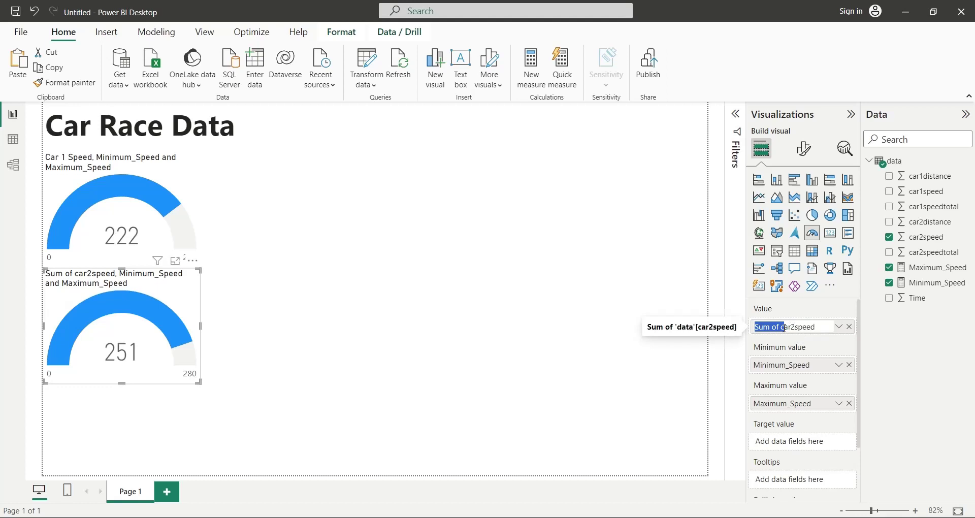
type("Car 2")
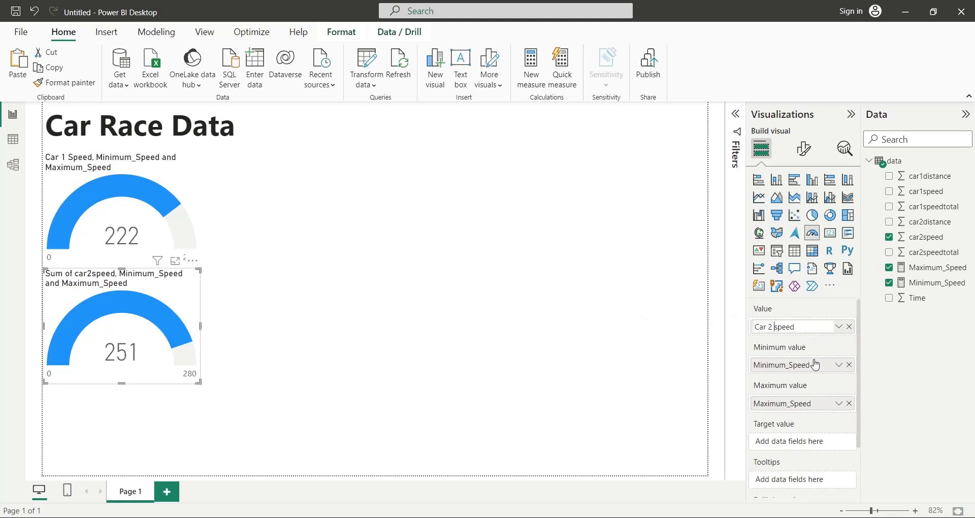
key("Return")
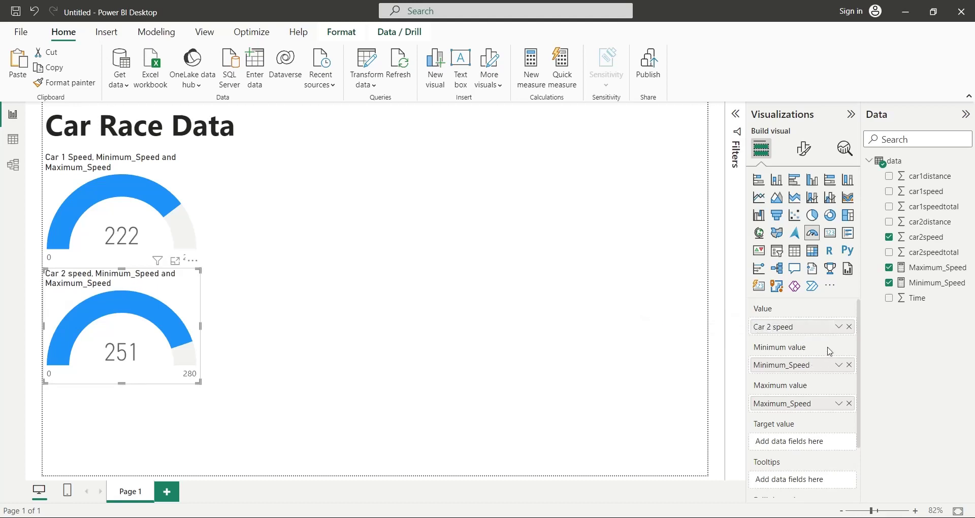
Add a wide line chart beside the gauges plotting car1speedtotal and car2speedtotal
left_click(258, 329)
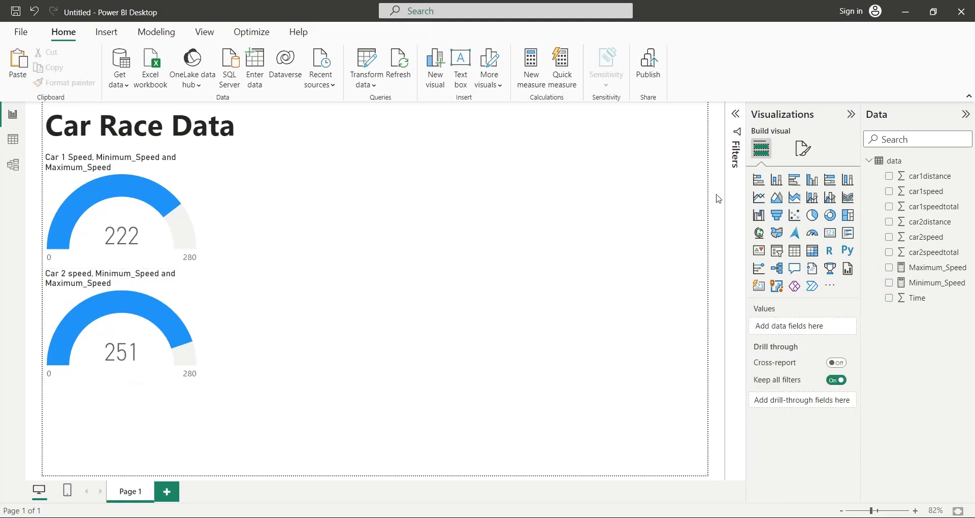
left_click(758, 197)
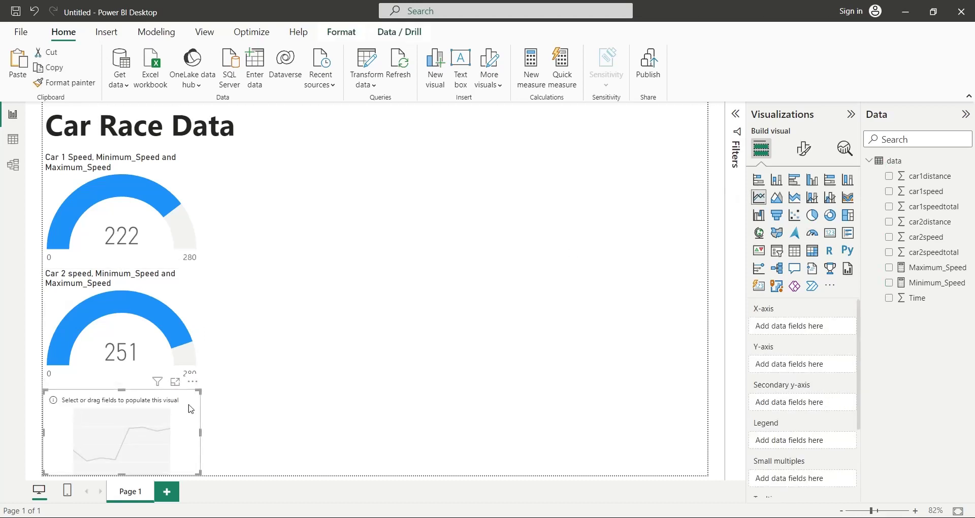
left_click_drag(190, 407, 350, 174)
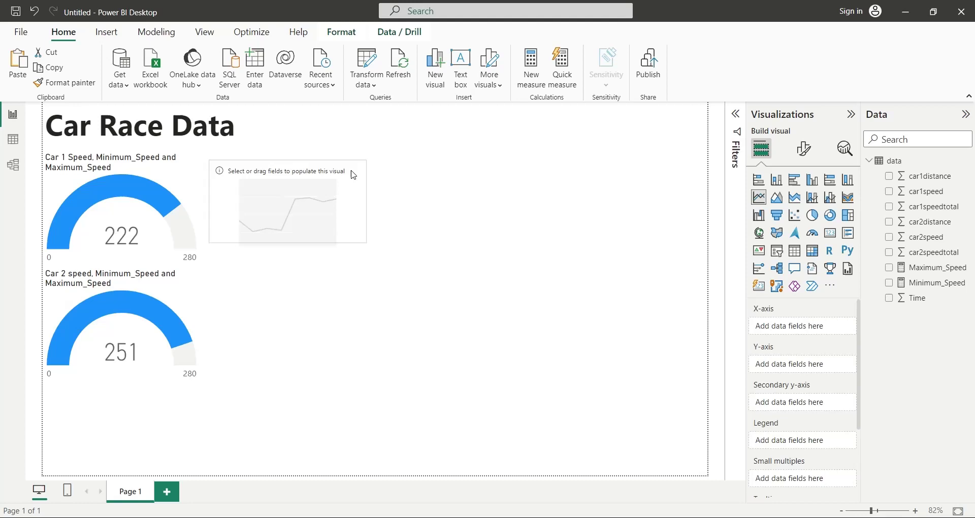
left_click_drag(366, 251, 704, 390)
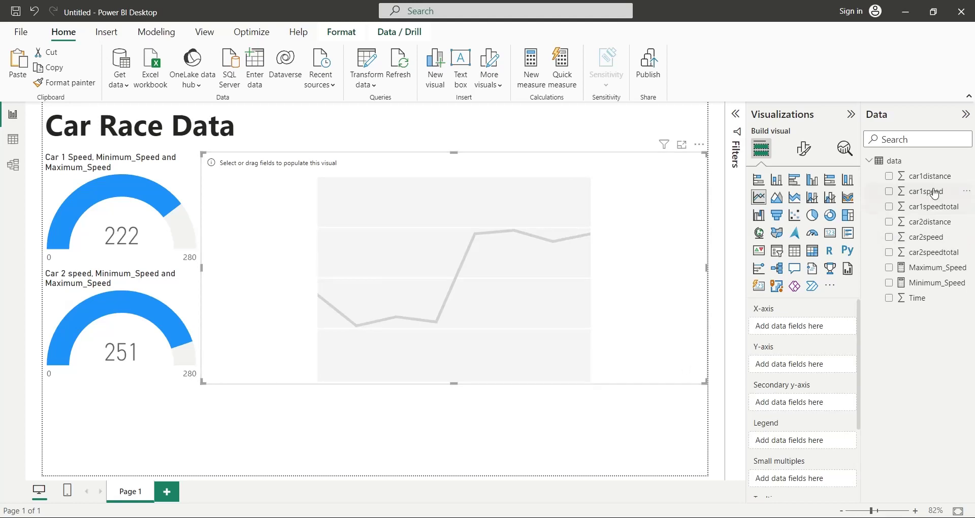
left_click(889, 206)
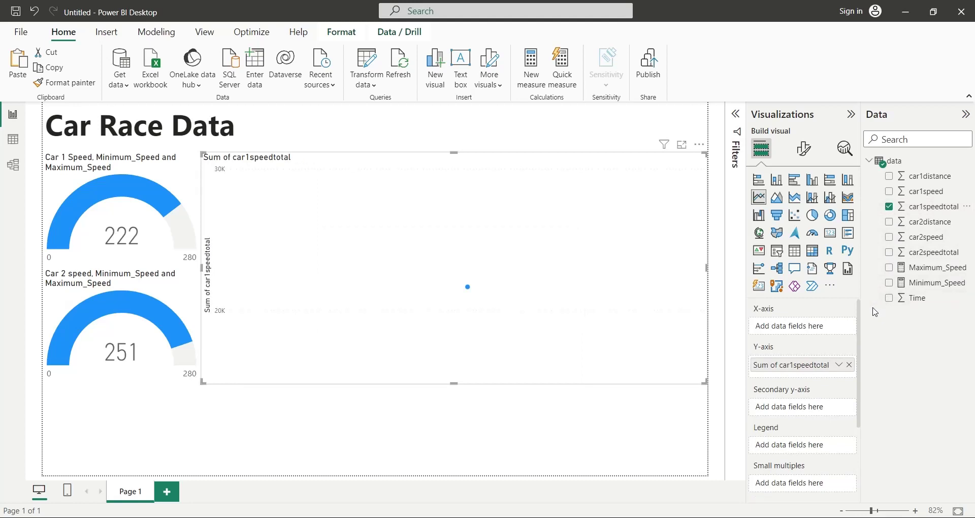
left_click(889, 252)
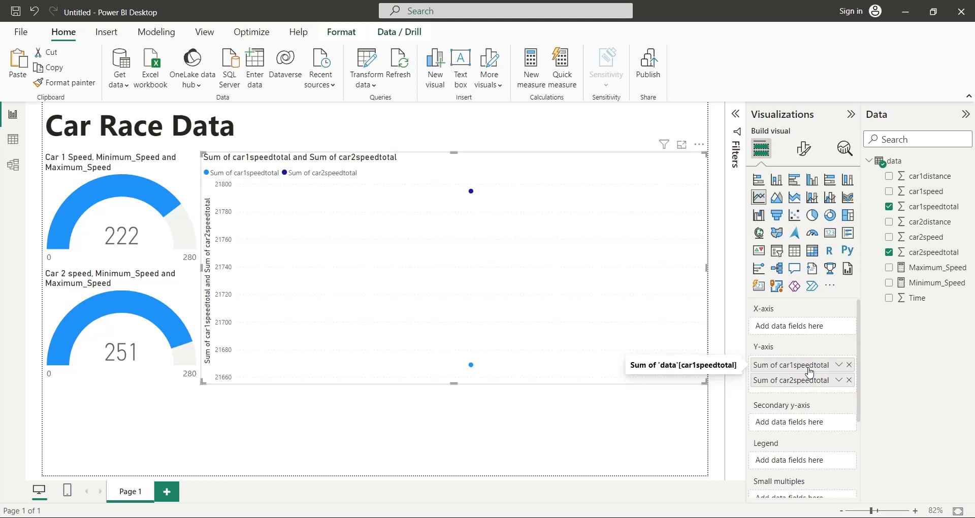
Rename the car1speedtotal series to Car 1 Speed
double_click(810, 373)
type("Car")
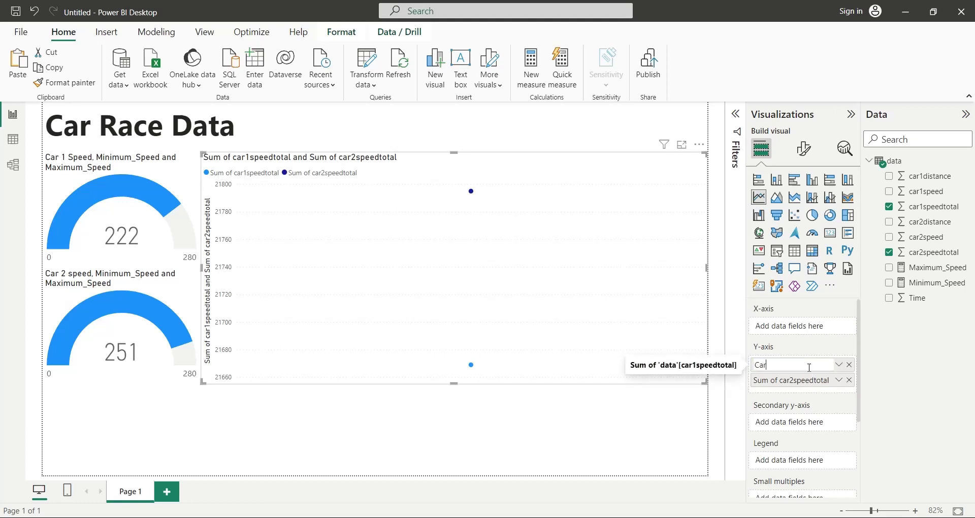
type(" 1 Speed")
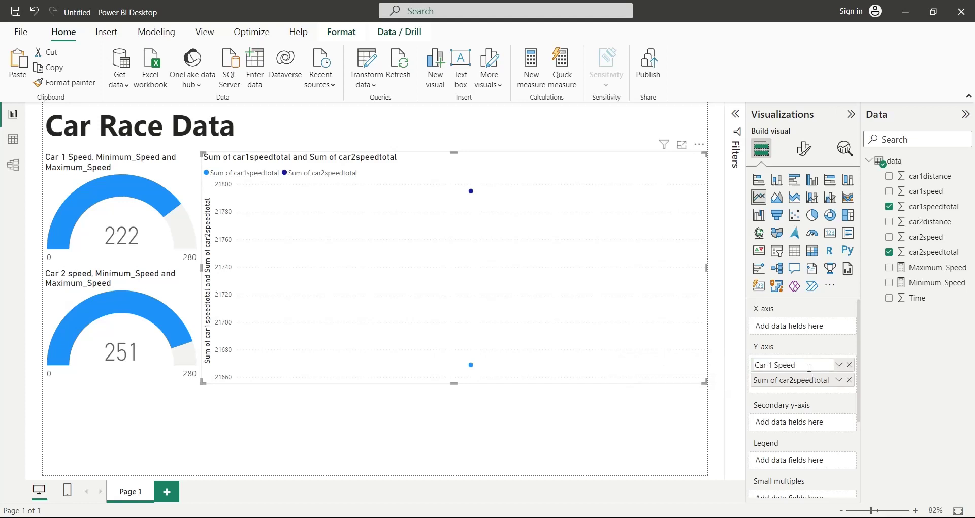
type("\\")
key("Return")
double_click(805, 367)
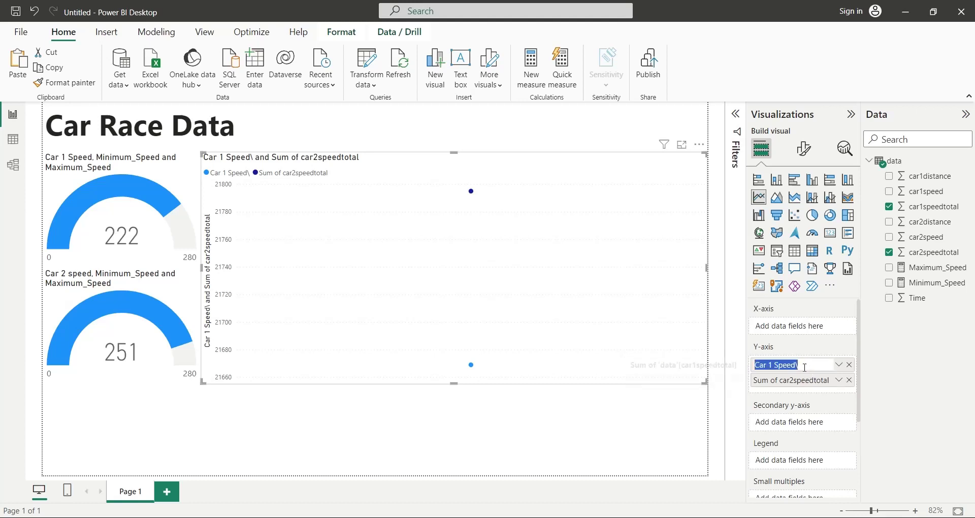
key("Right")
key("BackSpace")
key("Return")
Rename the car2speedtotal series to Car 2 Speed and put Time on the X-axis
double_click(806, 380)
type("C")
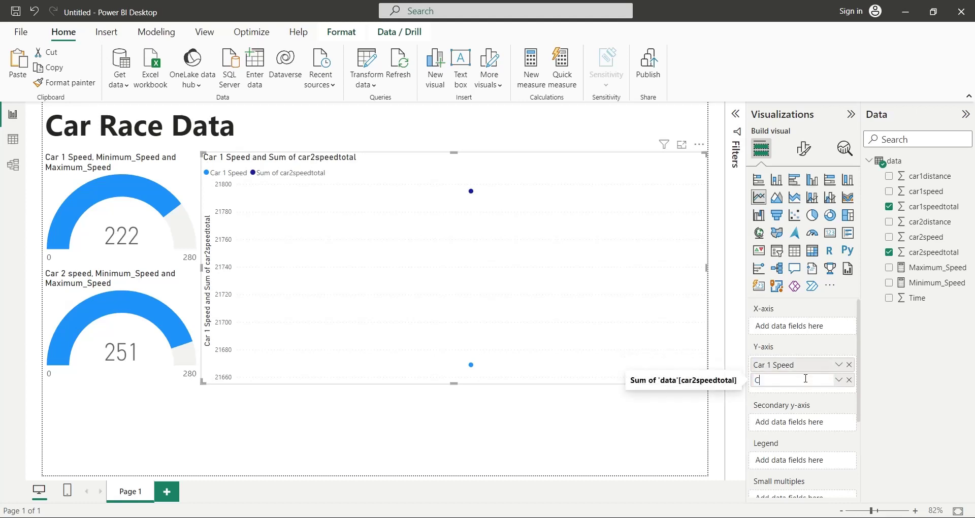
type("ar ")
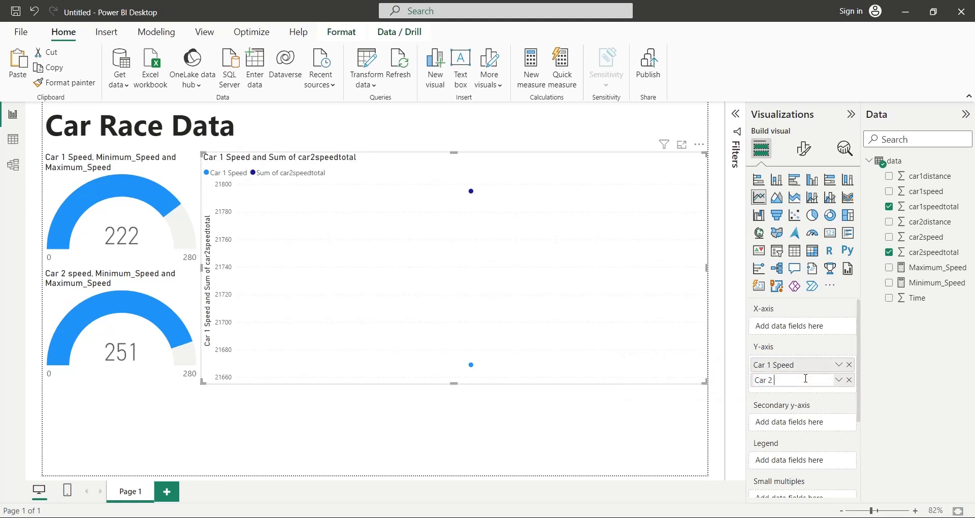
type("2 Speed")
key("Return")
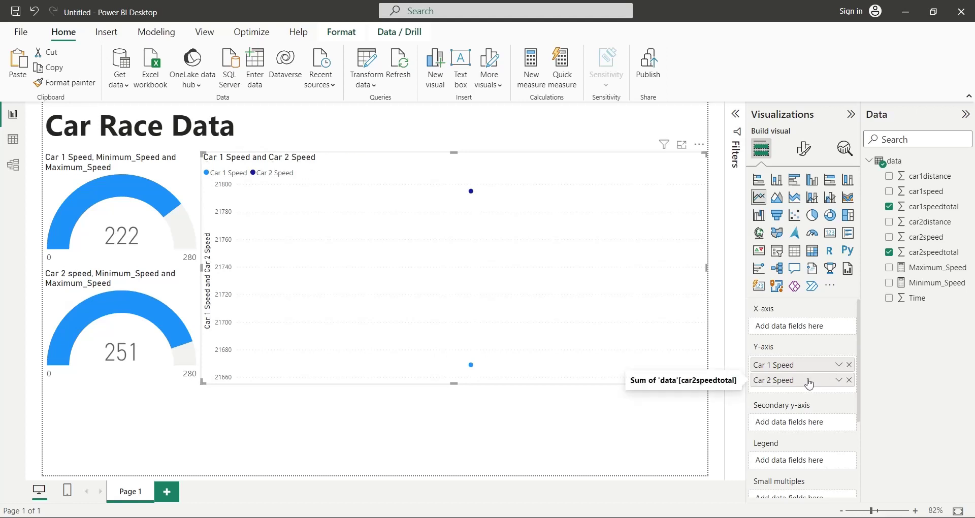
left_click_drag(916, 297, 803, 328)
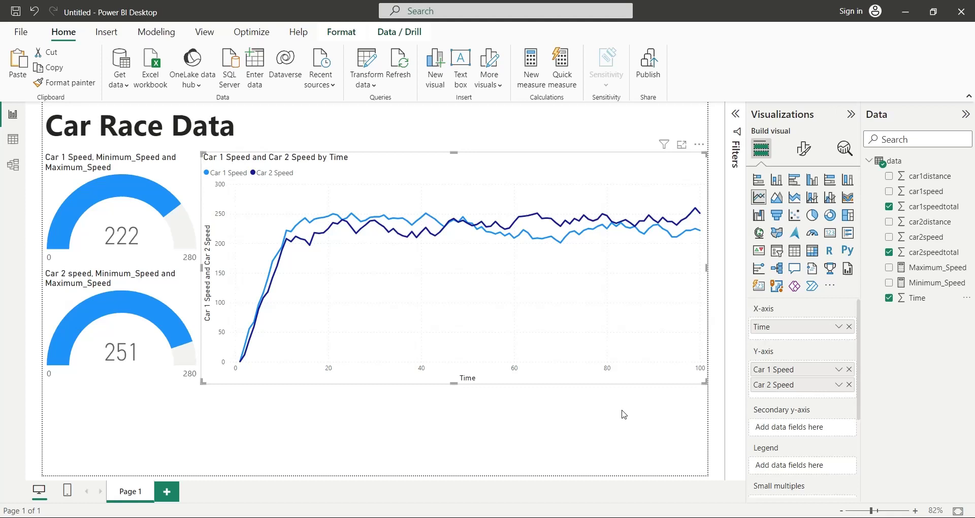
left_click(604, 420)
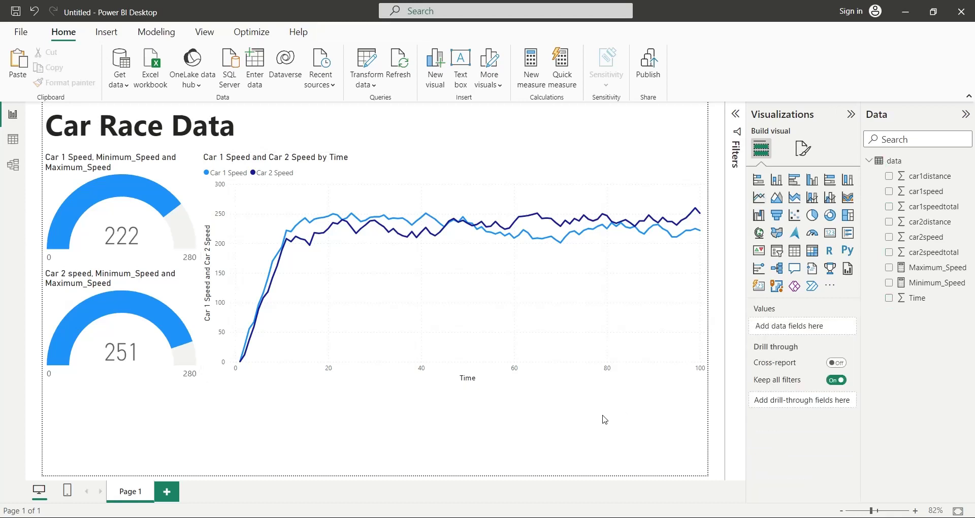
Add a bar chart and size it to span the page under the line chart
left_click(791, 184)
left_click_drag(202, 432, 707, 434)
left_click_drag(44, 430, 202, 442)
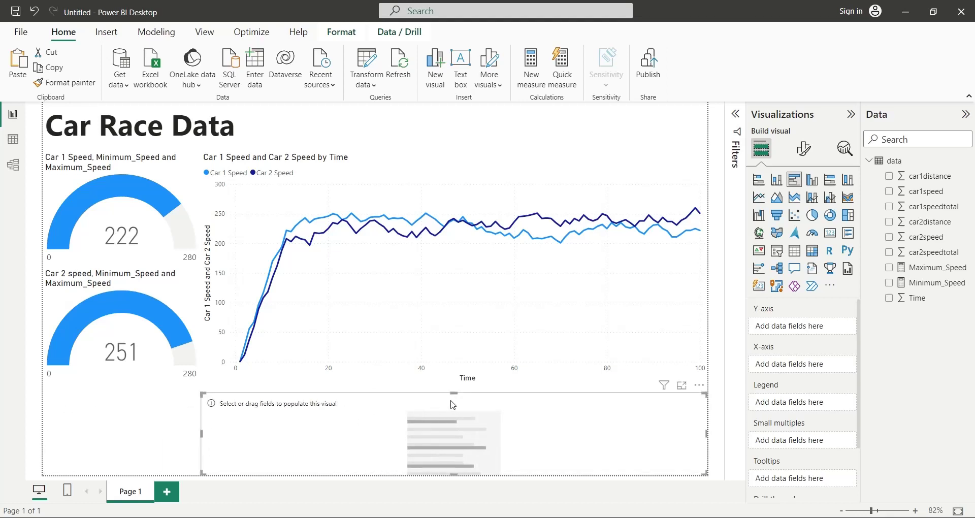
left_click_drag(451, 392, 452, 384)
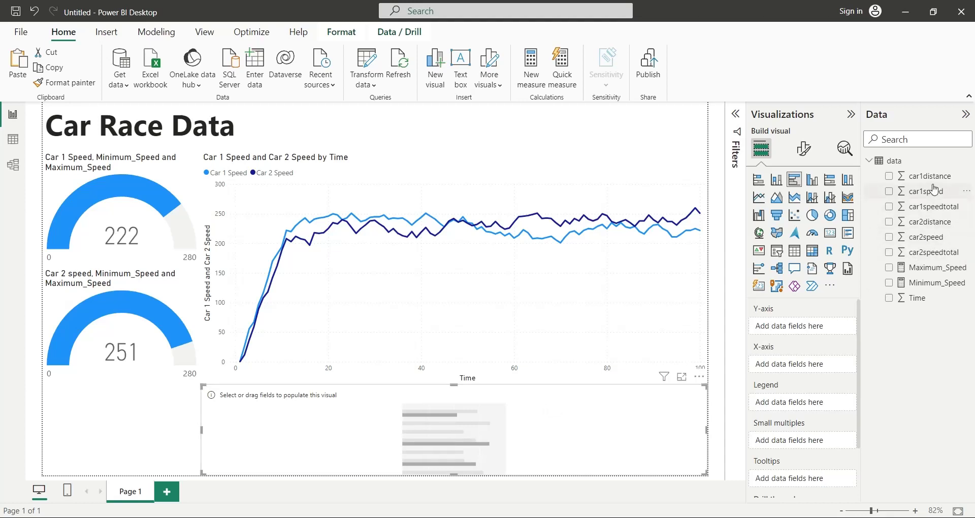
Plot car1distance and car2distance, renamed Car 1 distance and Car 2 distance
left_click(889, 175)
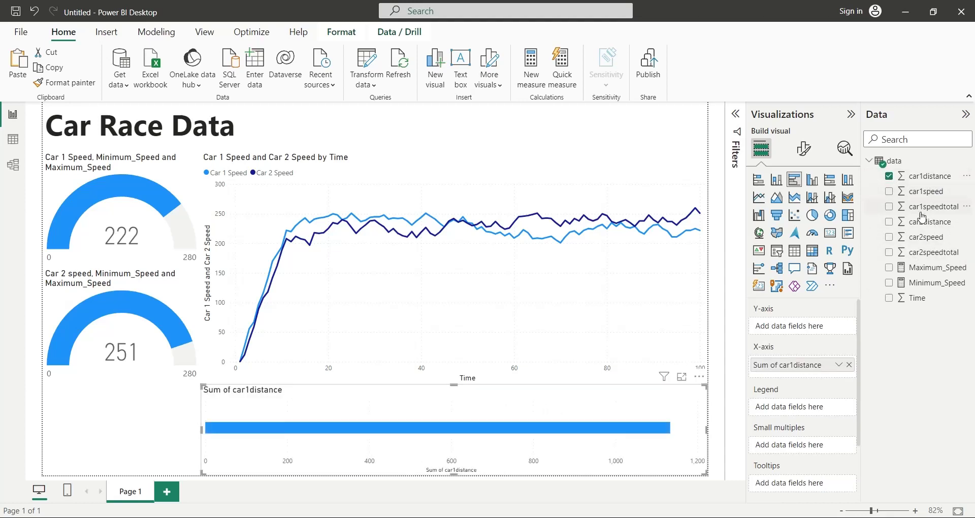
left_click_drag(891, 221, 808, 380)
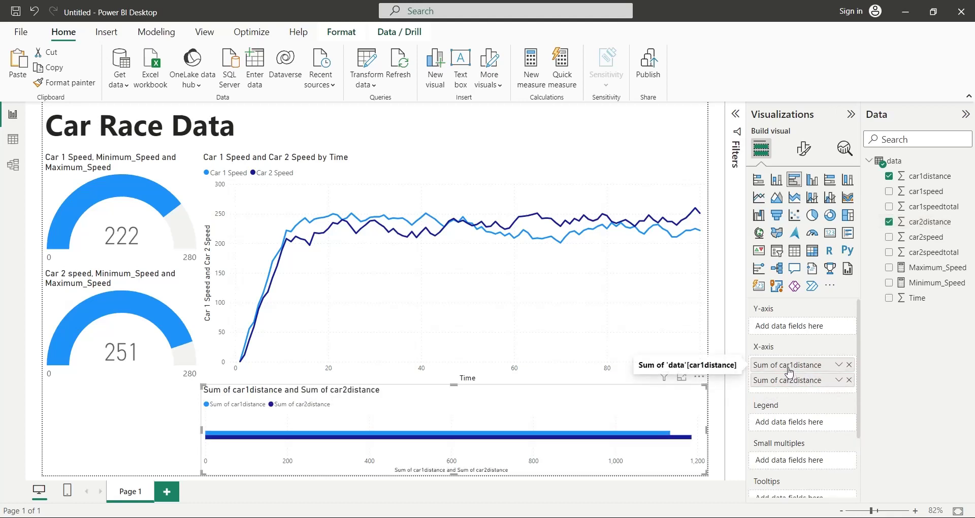
double_click(785, 365)
type("Car1distance")
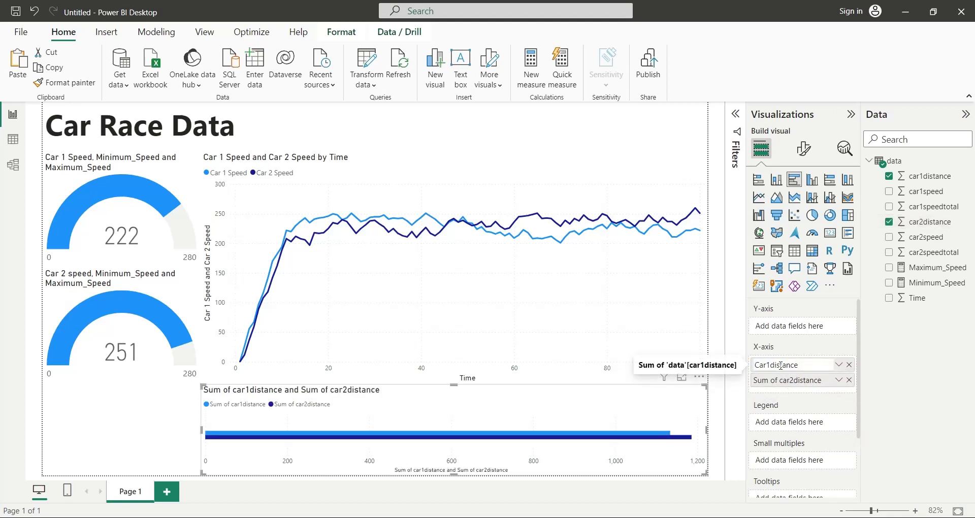
left_click(766, 366)
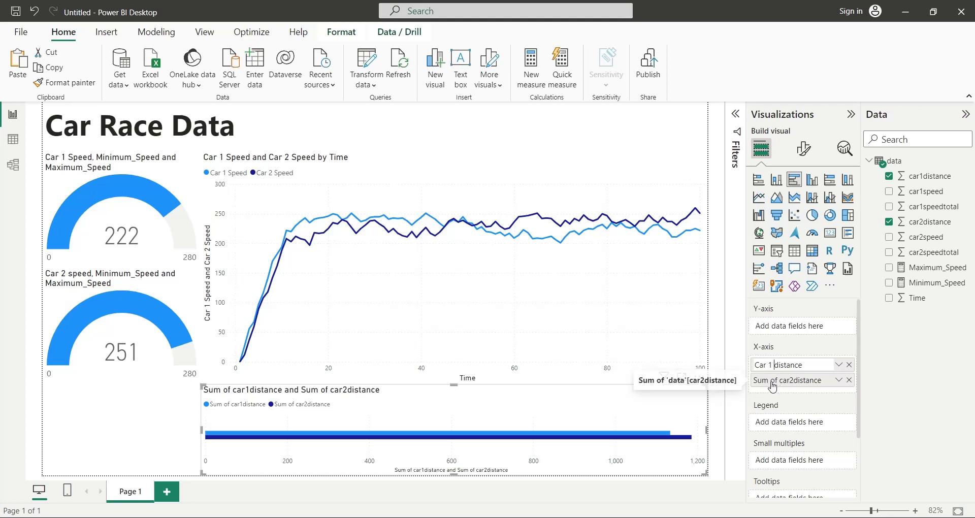
double_click(770, 381)
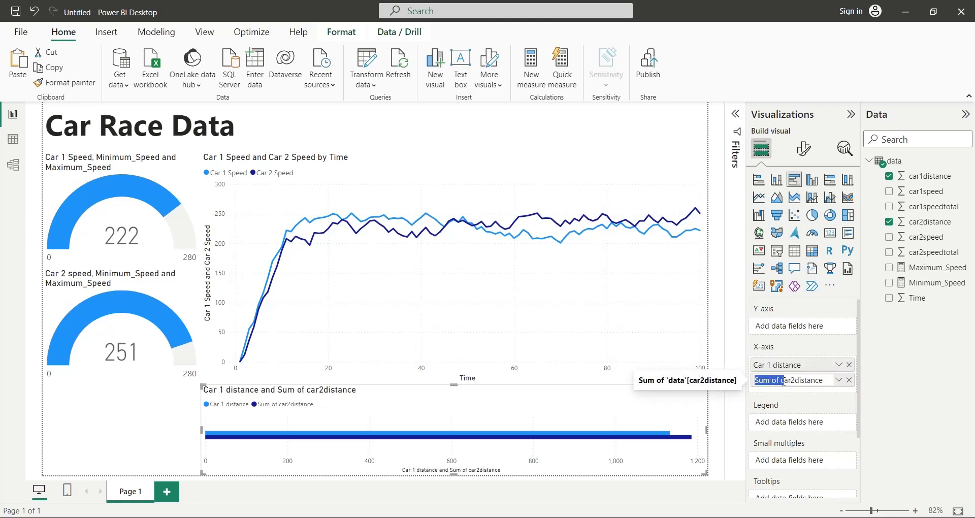
type("Car2distance")
left_click(768, 379)
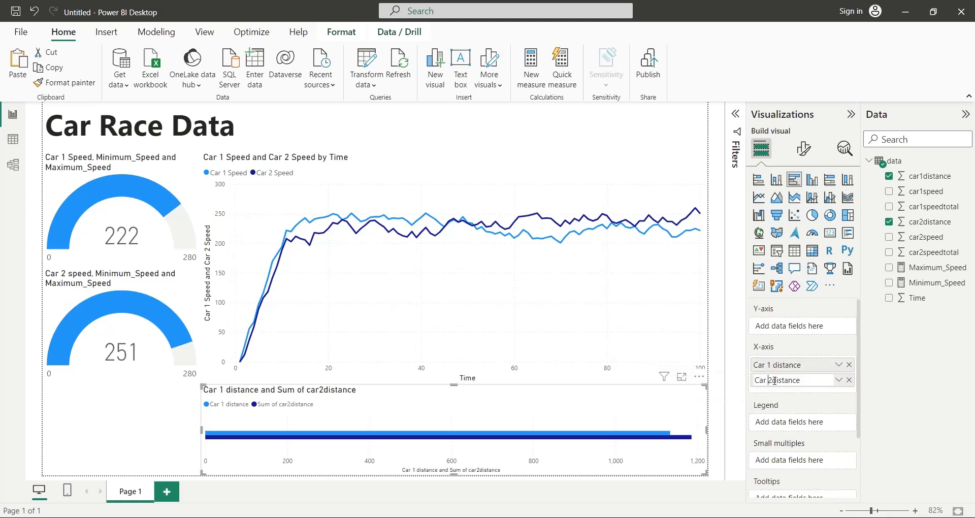
left_click(772, 380)
key("Return")
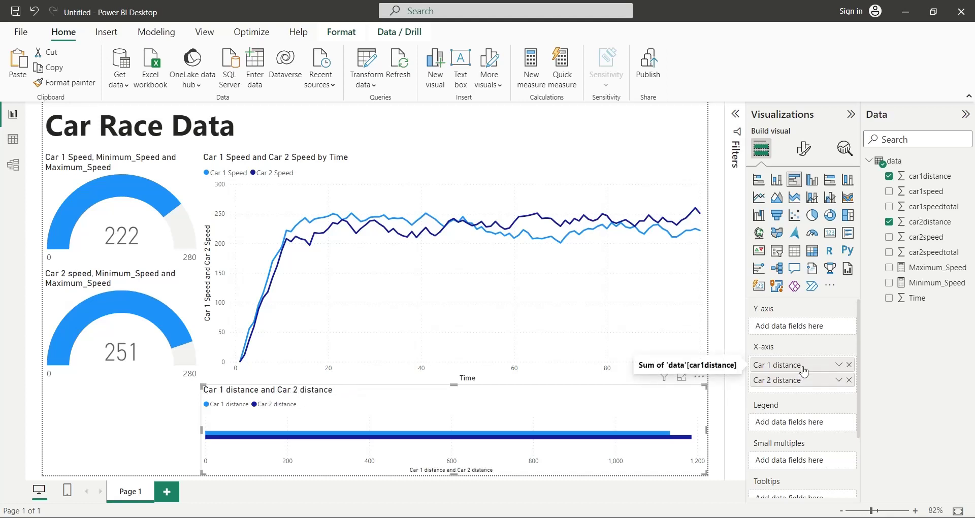
Hide the bar chart's X and Y axes and retitle it 'Distance Travelled'
left_click(807, 149)
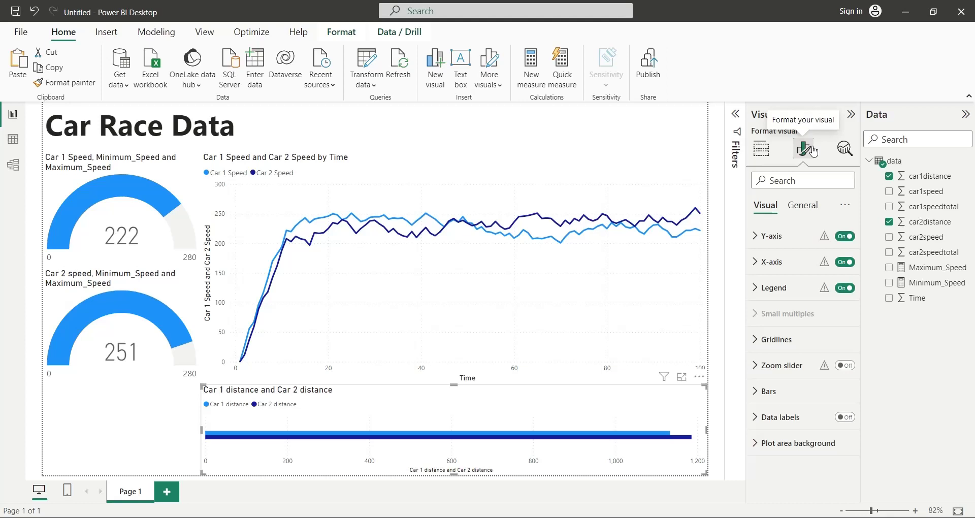
left_click(844, 236)
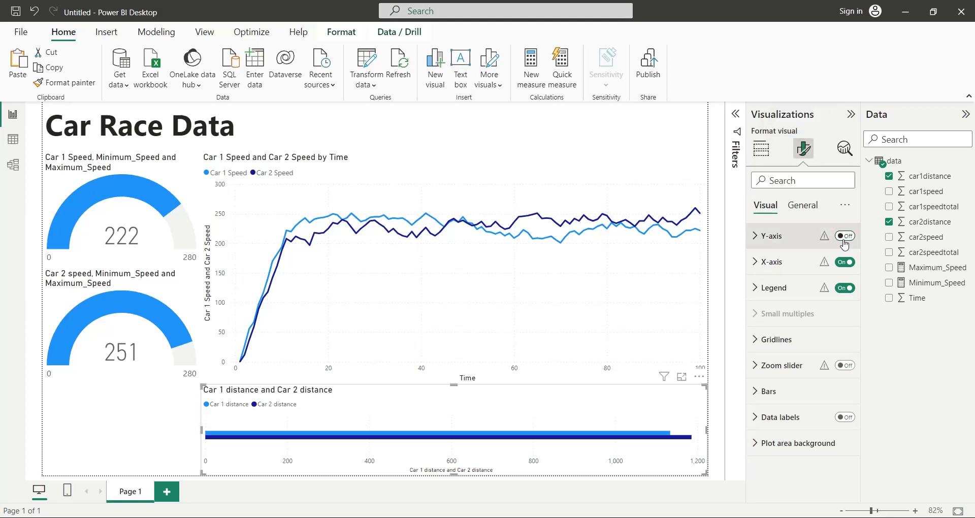
left_click(844, 262)
left_click(802, 206)
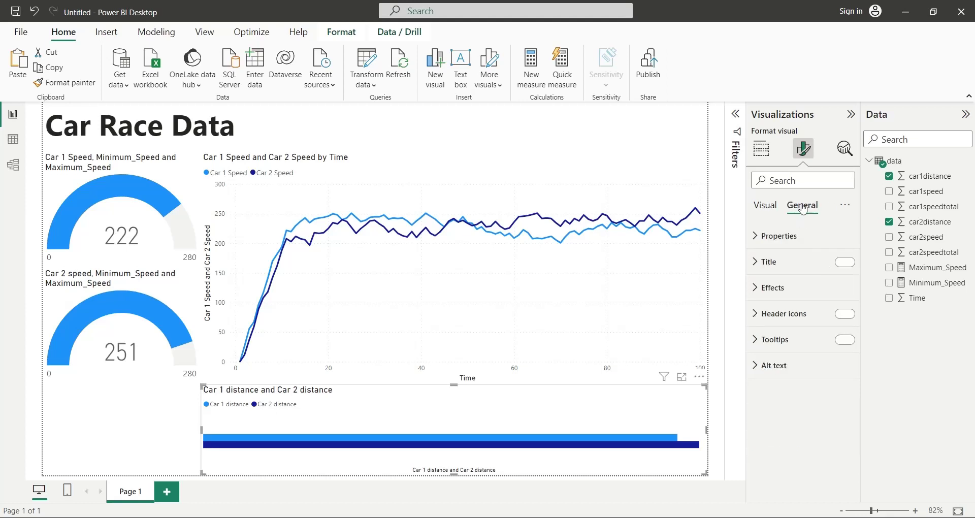
left_click(786, 262)
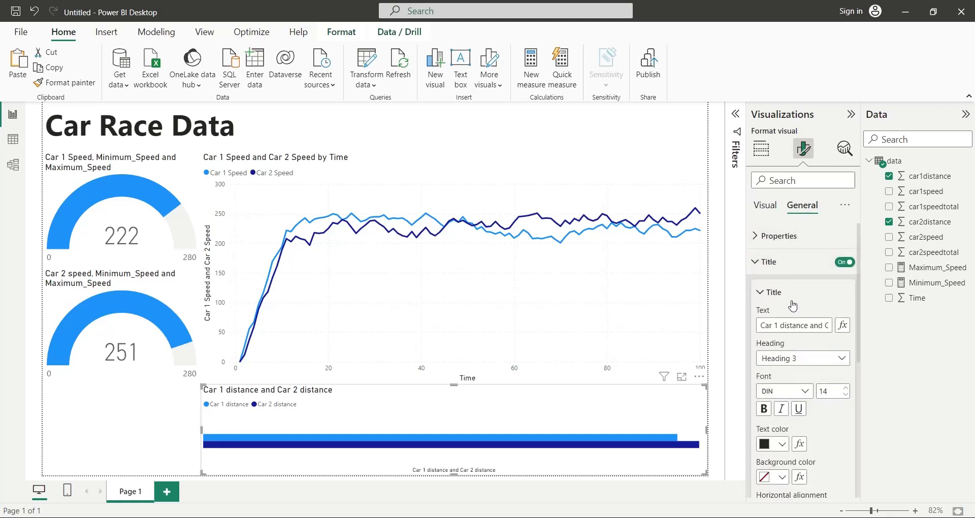
left_click(796, 326)
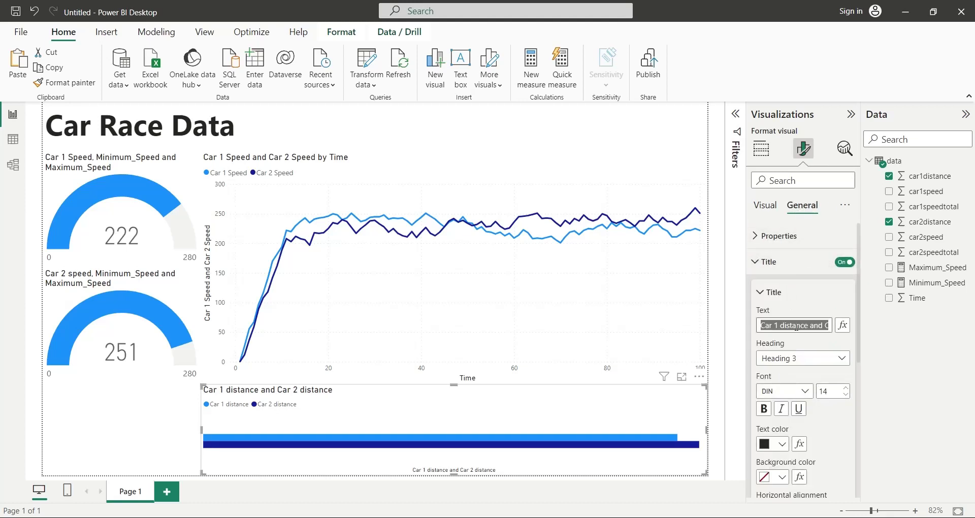
type("Di")
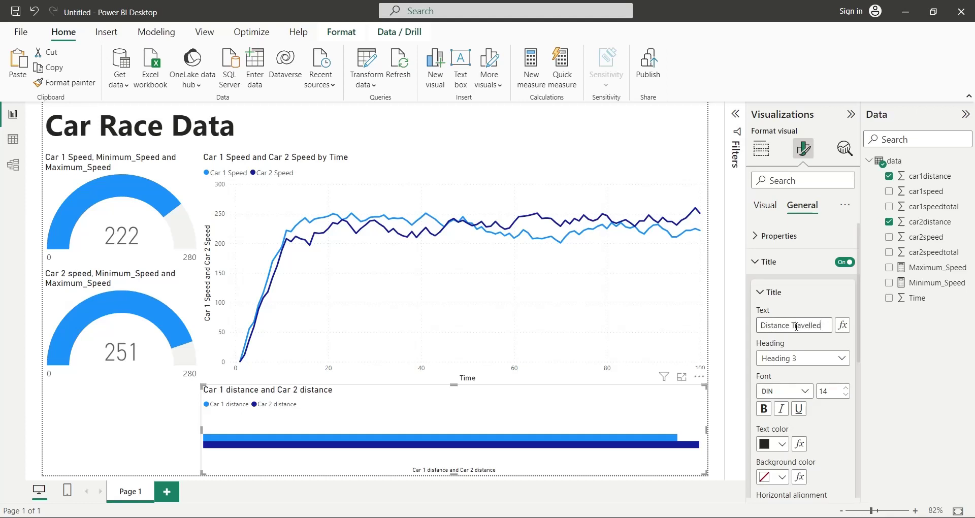
left_click(159, 428)
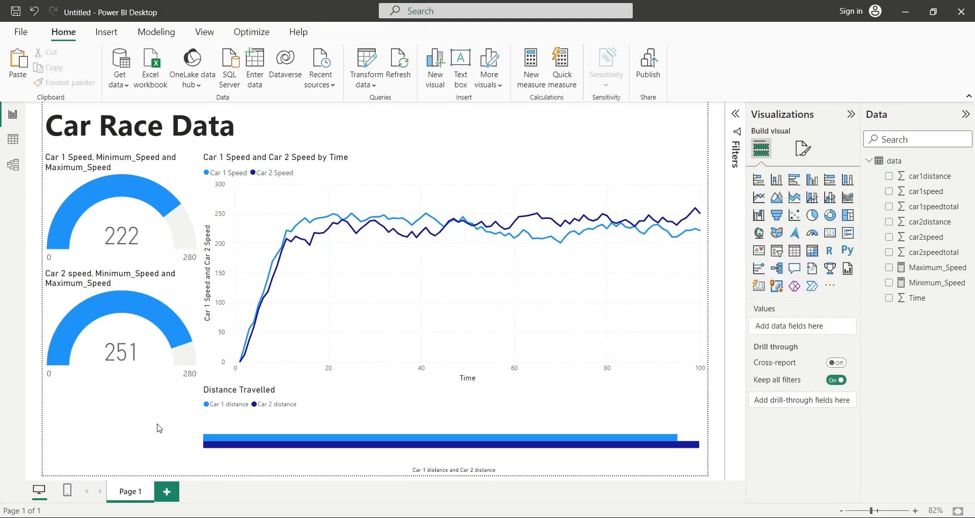
Import the playAxis.pbiviz custom visual and place an empty Play Axis visual below the gauges
left_click(830, 285)
left_click(884, 316)
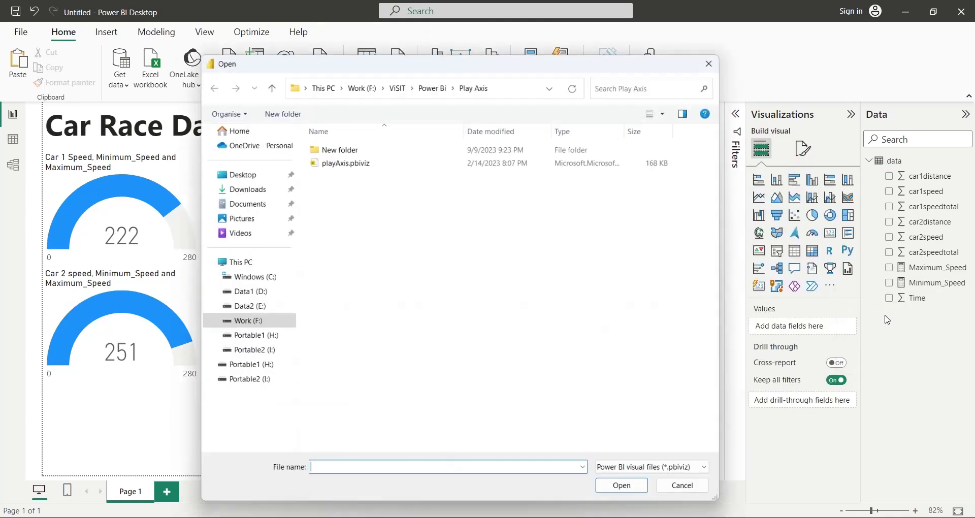
left_click(343, 160)
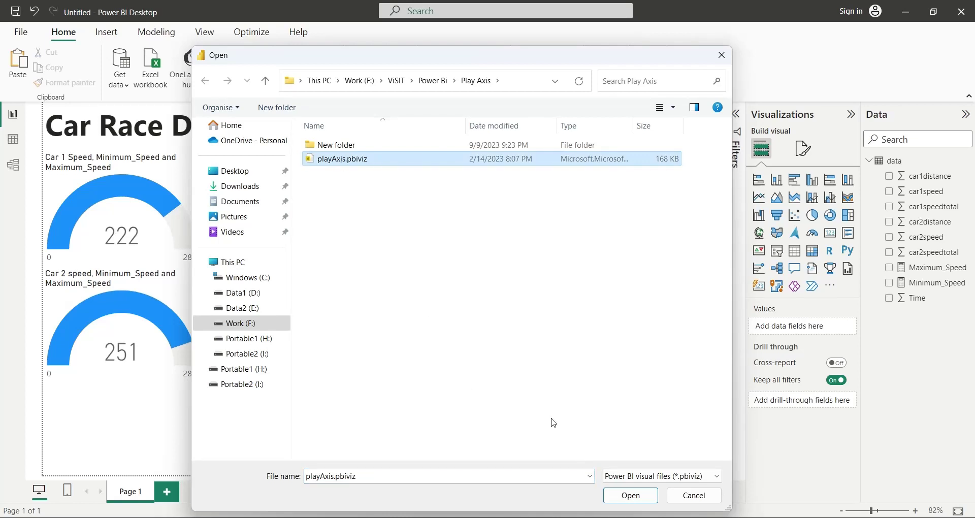
left_click(630, 496)
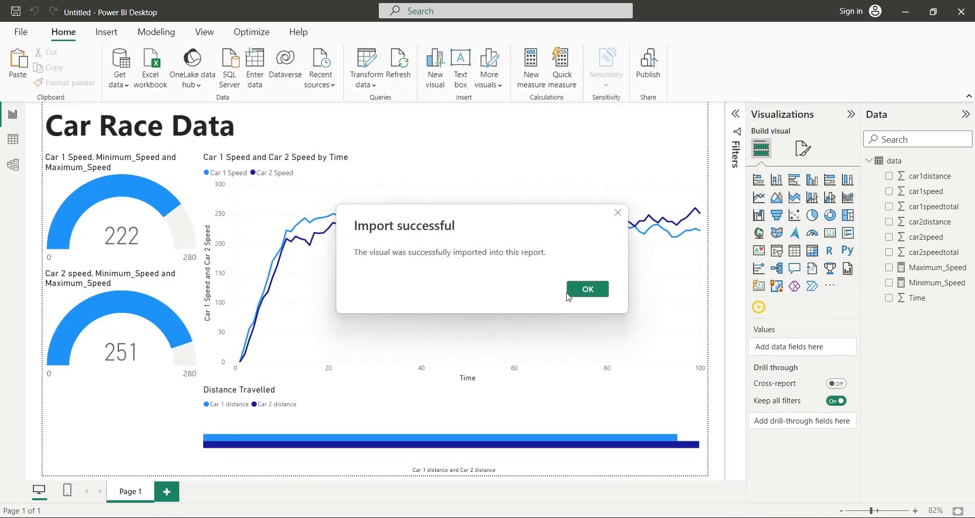
left_click(573, 290)
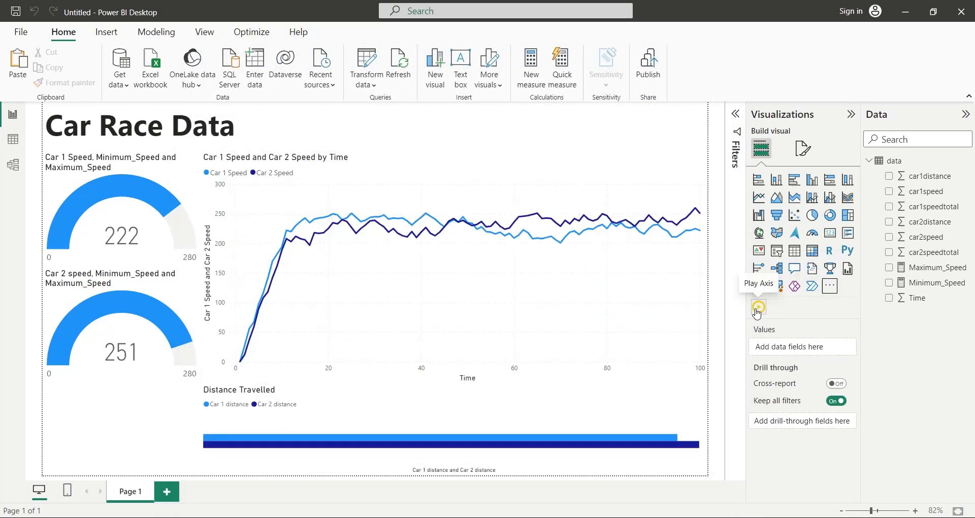
left_click(758, 306)
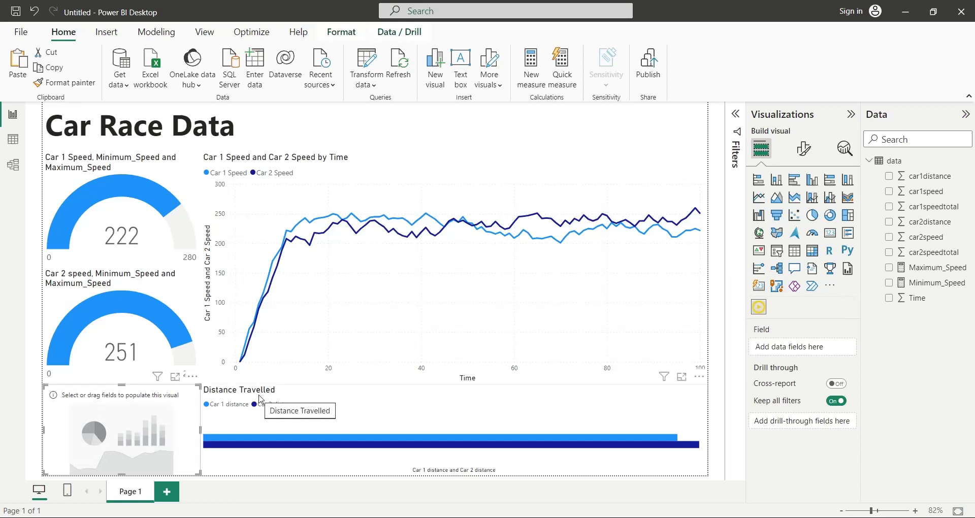
Drive the Play Axis with the Time field and turn off its title, header icons and caption
left_click_drag(921, 299, 803, 347)
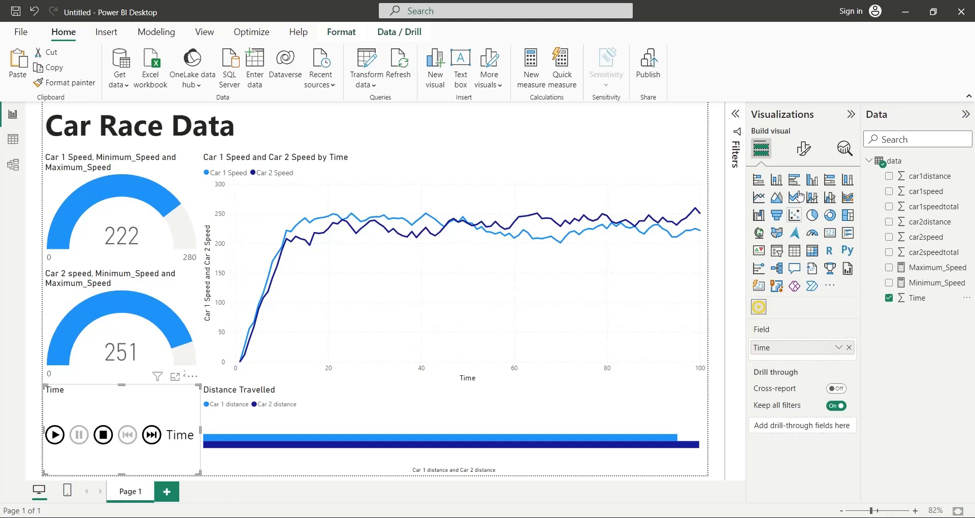
left_click(803, 149)
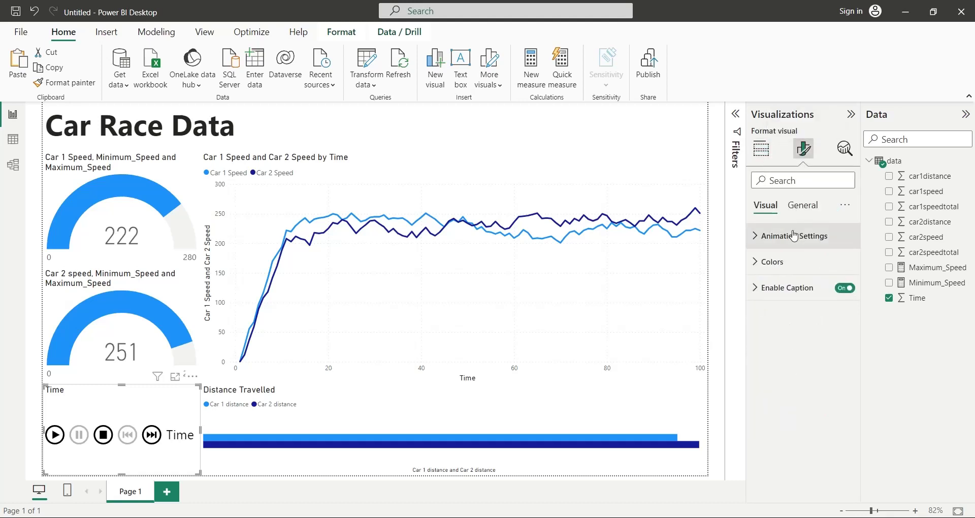
left_click(802, 206)
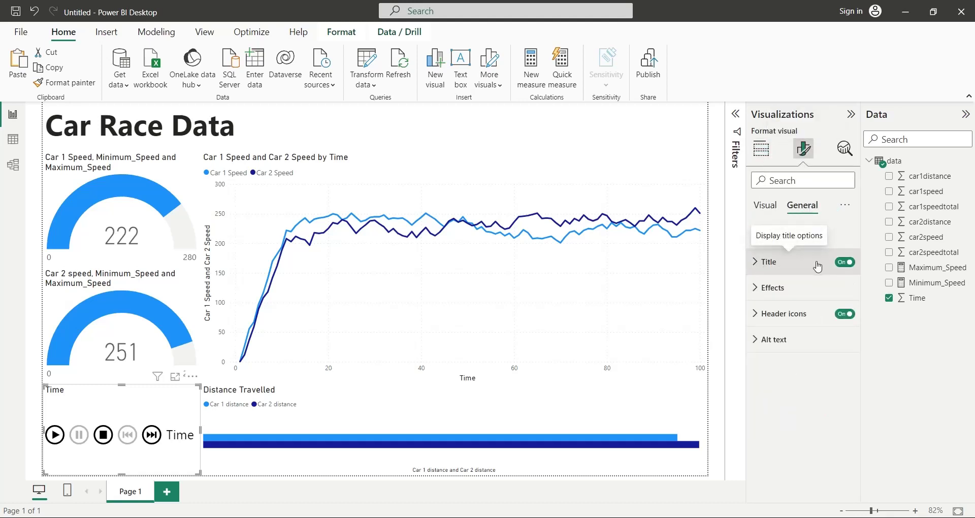
left_click(845, 262)
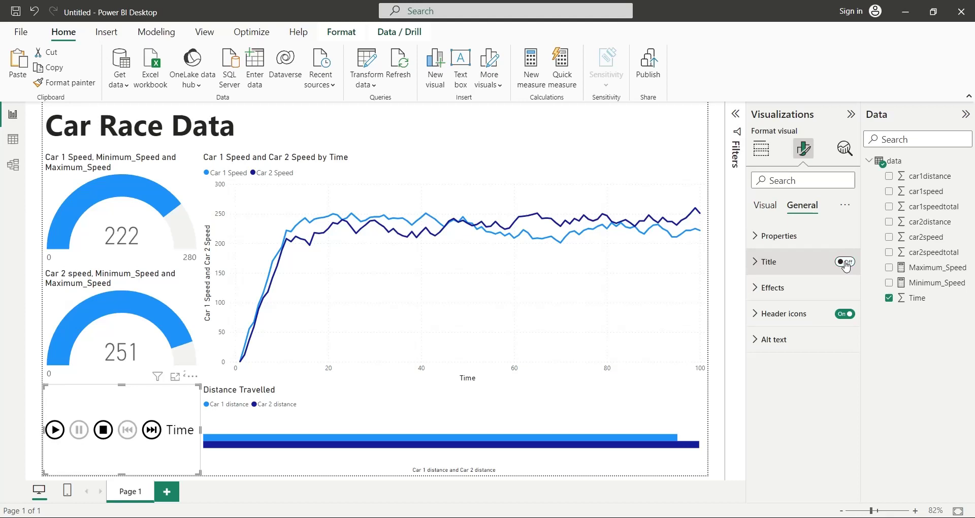
left_click(844, 313)
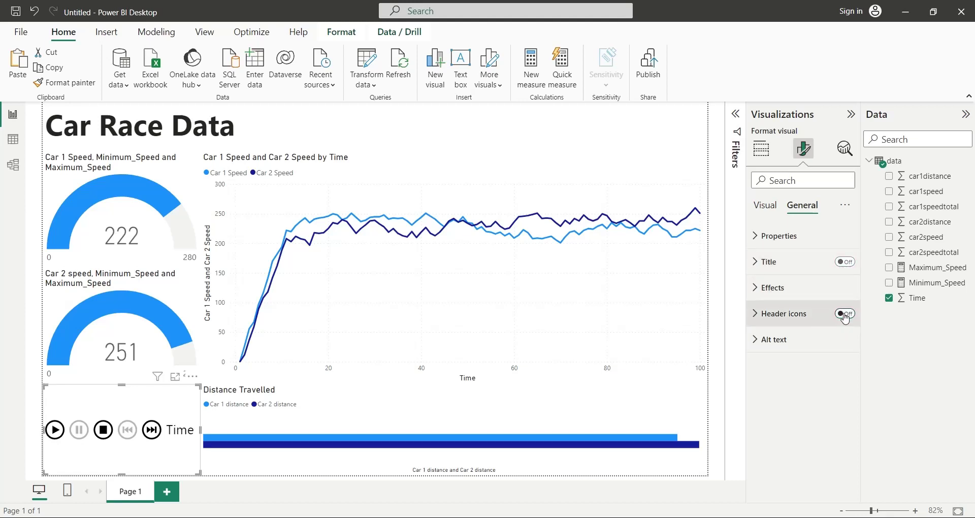
left_click(766, 205)
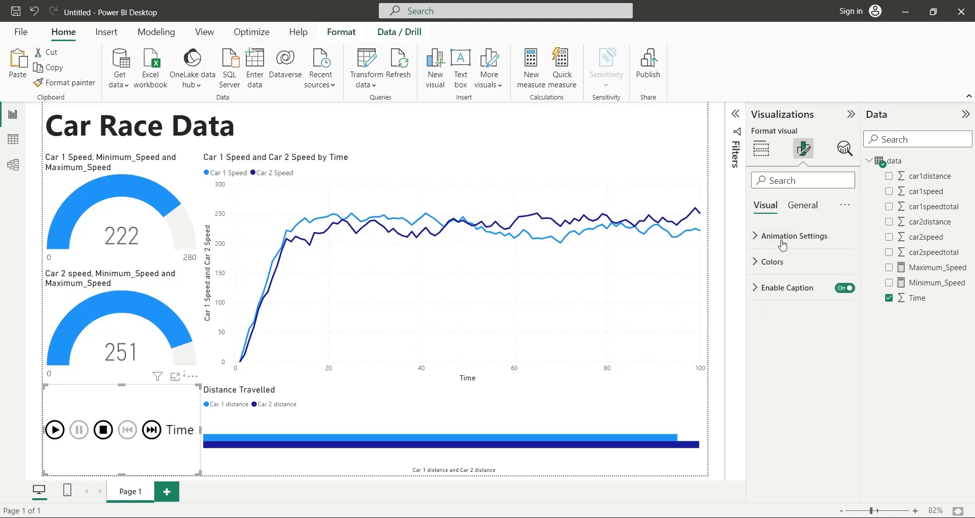
left_click(844, 289)
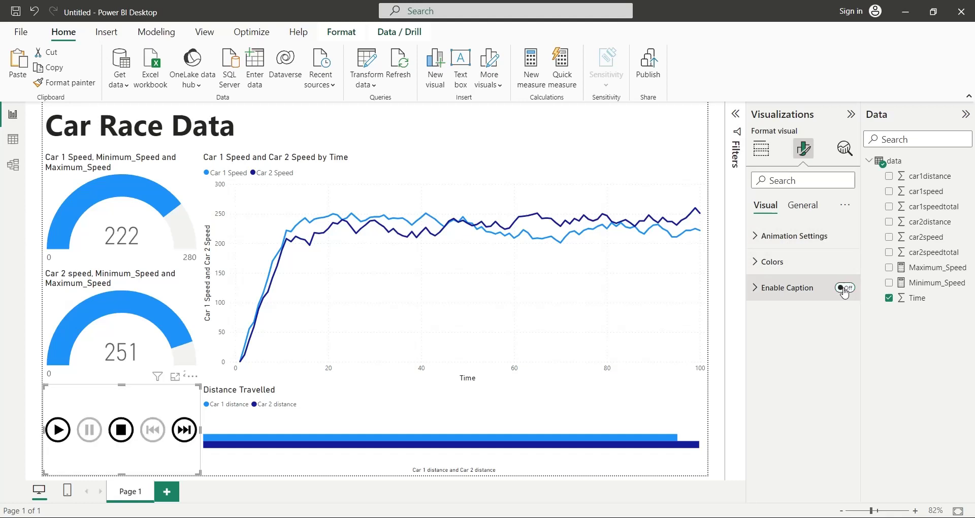
Change the Play Axis step time from 2000 to 100 ms and switch on Cumulative Animation
left_click(809, 235)
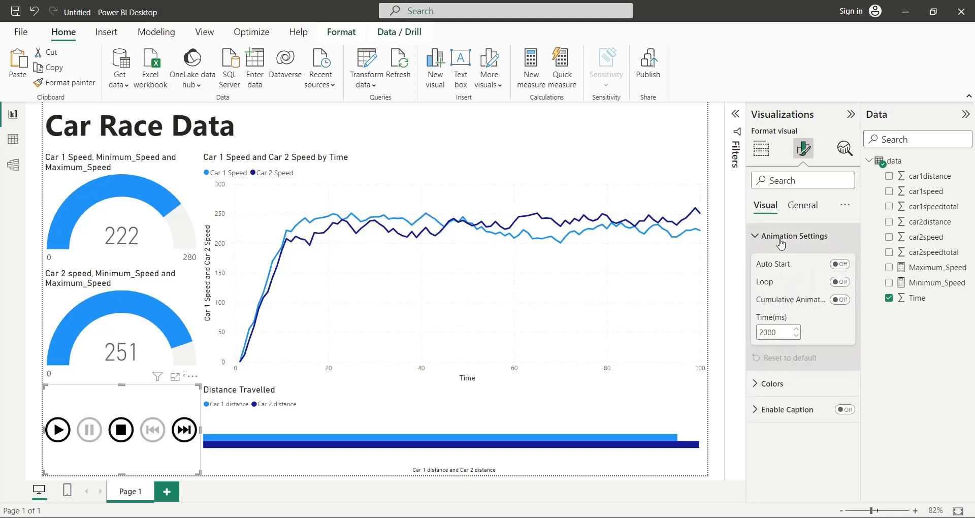
double_click(781, 332)
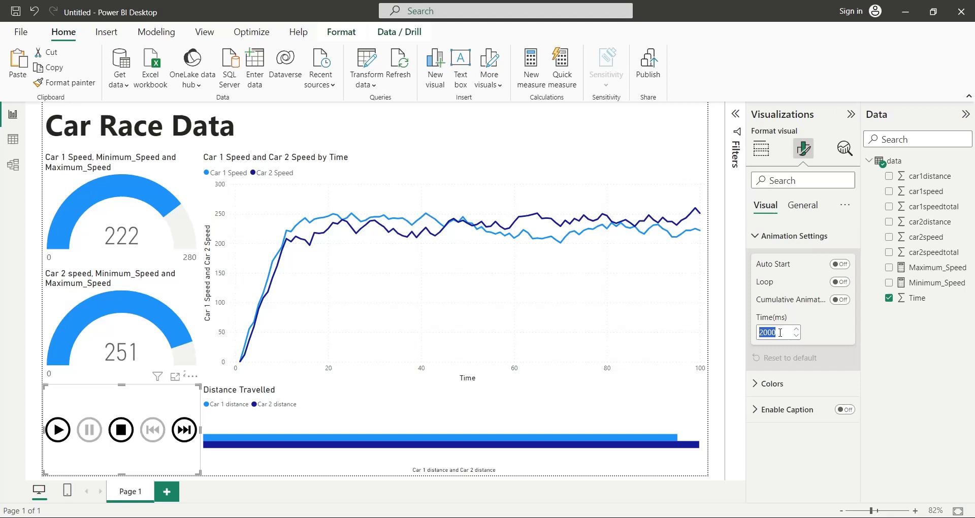
type("1")
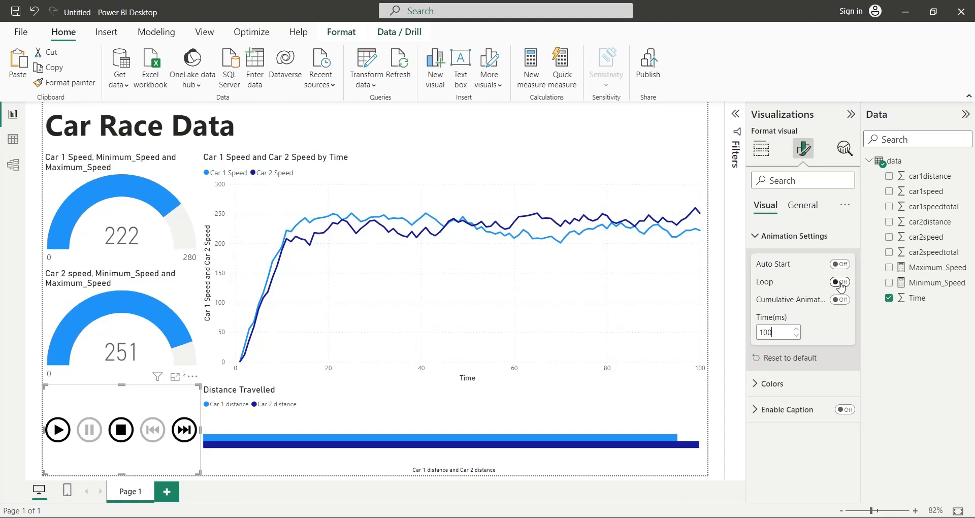
left_click(840, 300)
Start Play Axis playback to animate the gauges, speed lines and Distance Travelled bars through Time
left_click(58, 432)
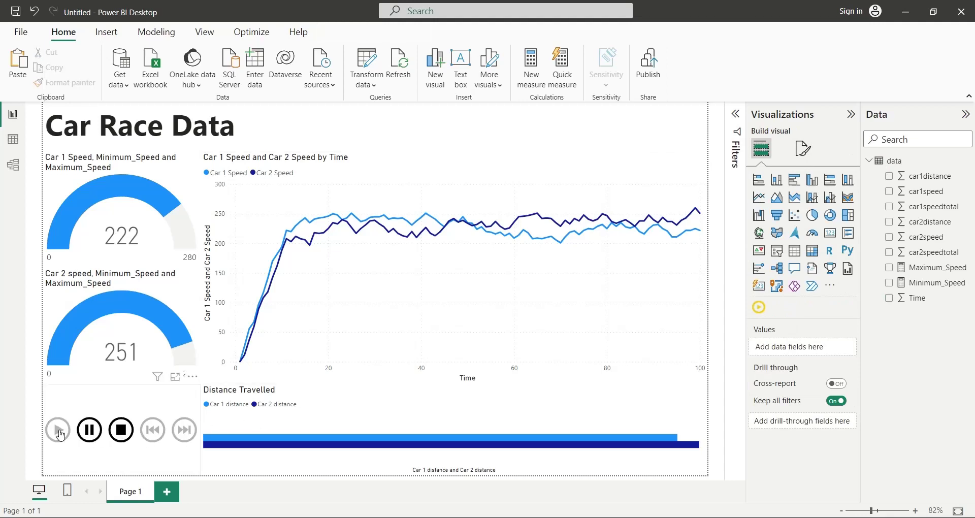